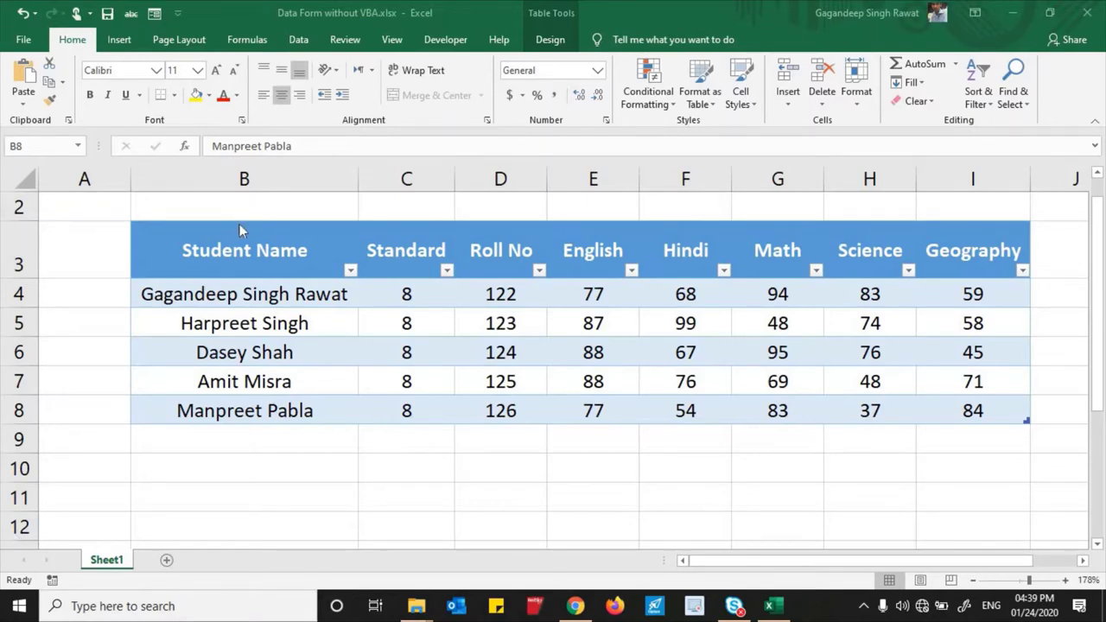
Open the Data Form for the marks table and start a new blank record
click(265, 414)
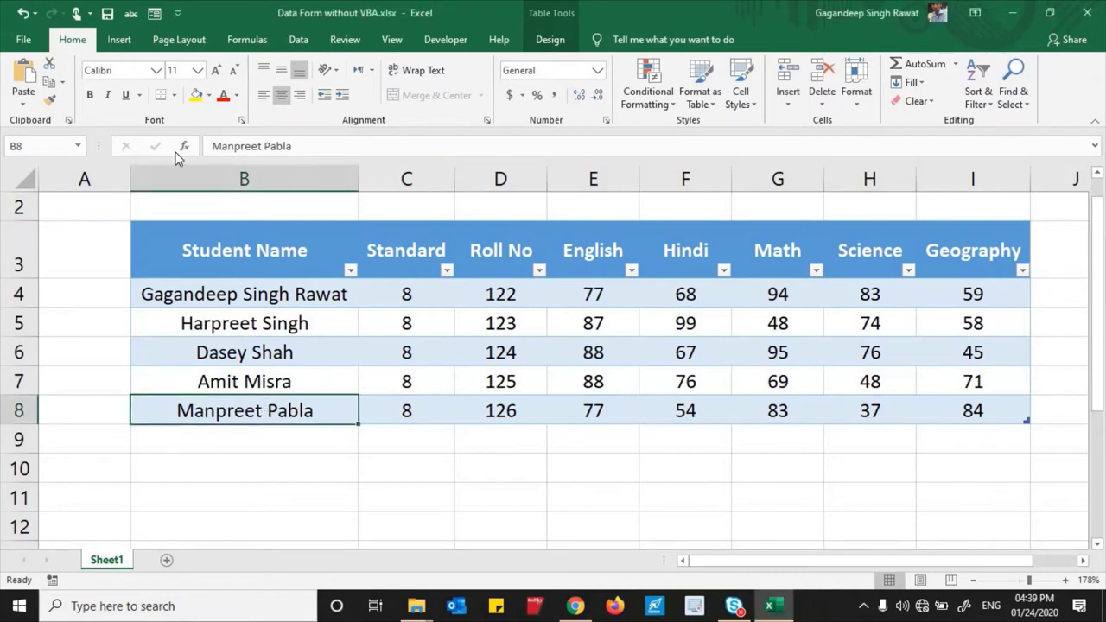
click(156, 13)
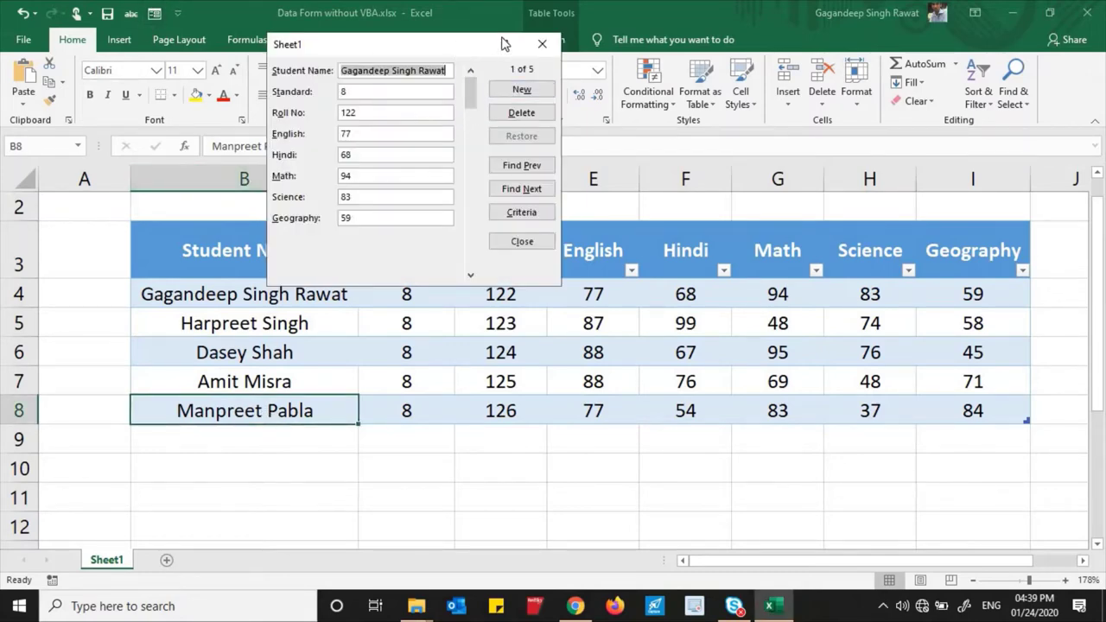
mouse_move(506, 43)
mouse_down()
mouse_move(931, 84)
mouse_move(997, 52)
mouse_up()
click(990, 96)
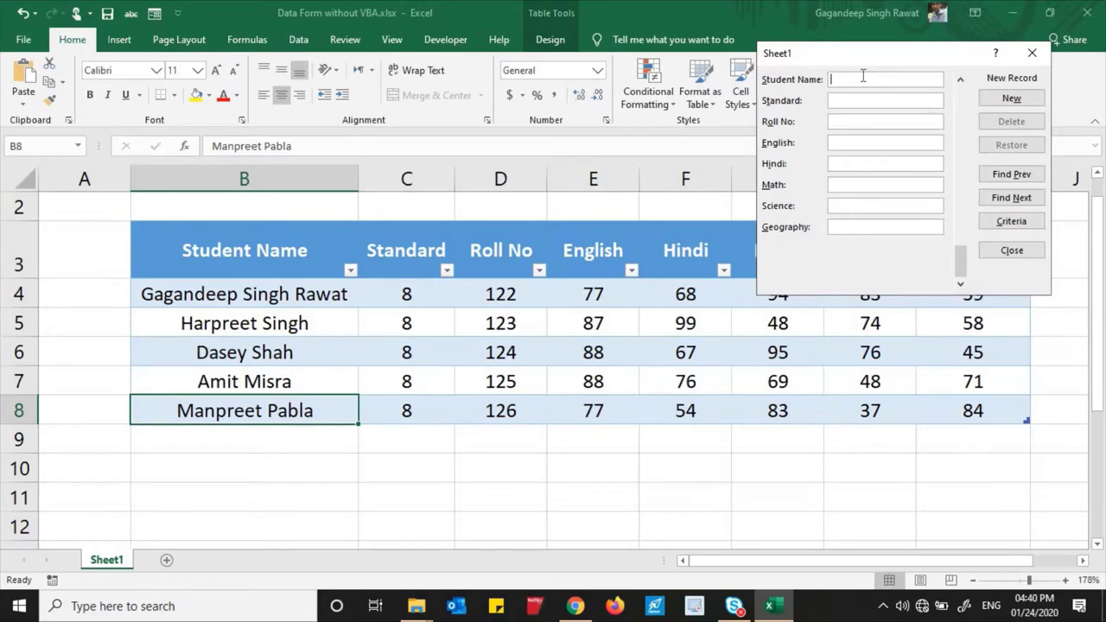
Enter the student's name, standard 8, roll no 127, English 76 and Hindi 45
text(Mi)
text(tes)
text(h)
text(Agarwal)
text(8)
key(Tab)
text(12)
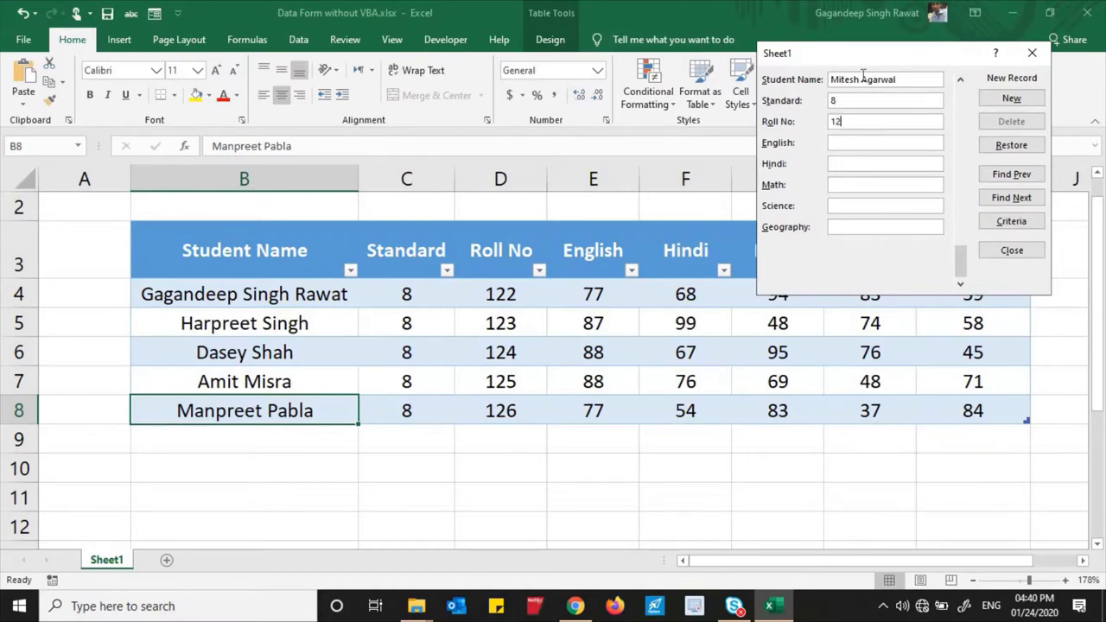
text(7)
key(Tab)
text(76)
key(Tab)
text(45)
key(Tab)
Enter Math 87, Science 45 and Geography 67, add the record, and reopen the form
text(87)
key(Tab)
text(45)
text(6)
key(Tab)
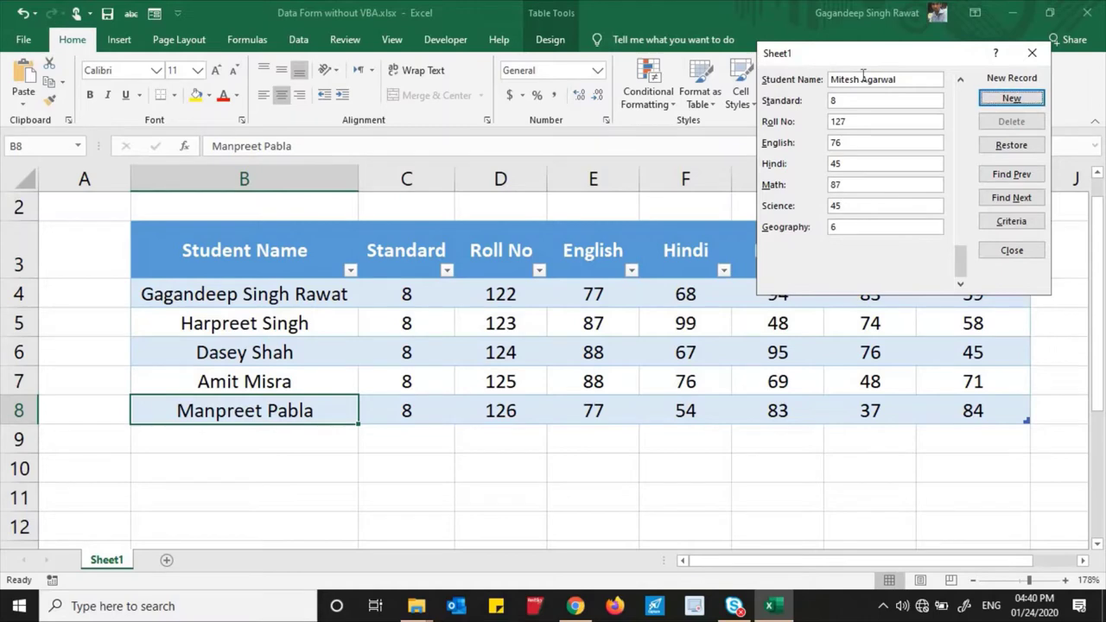
click(843, 226)
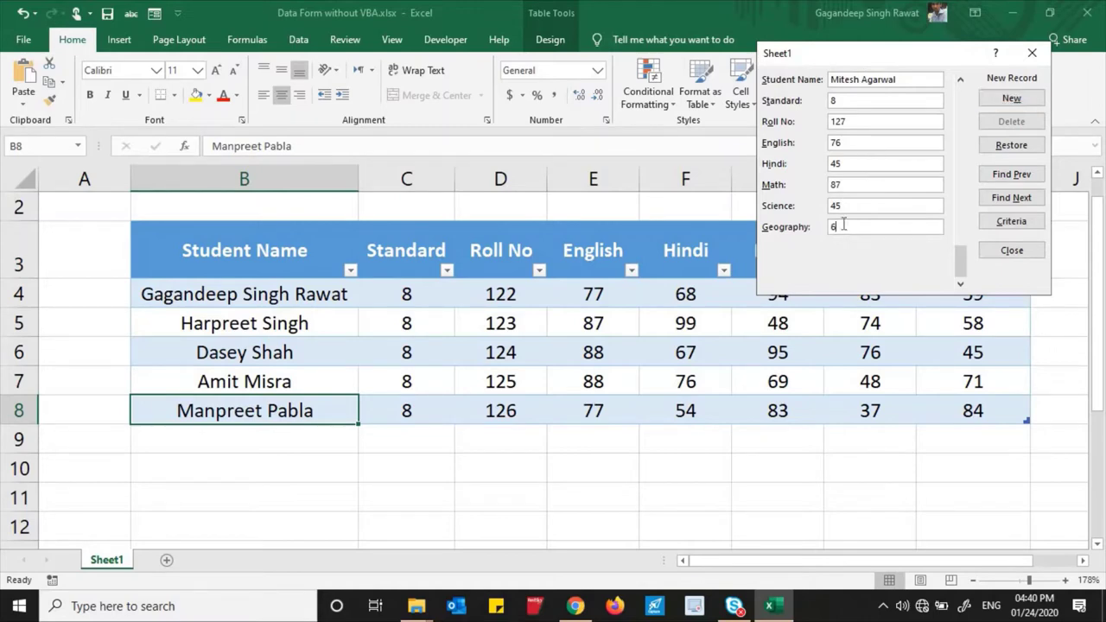
text(7)
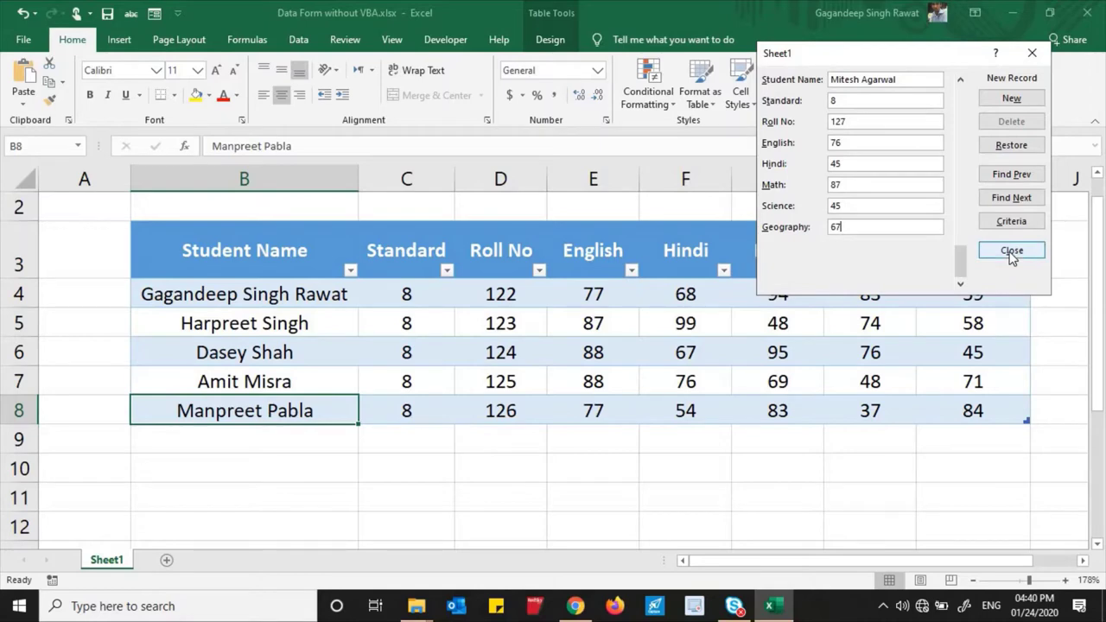
click(1012, 250)
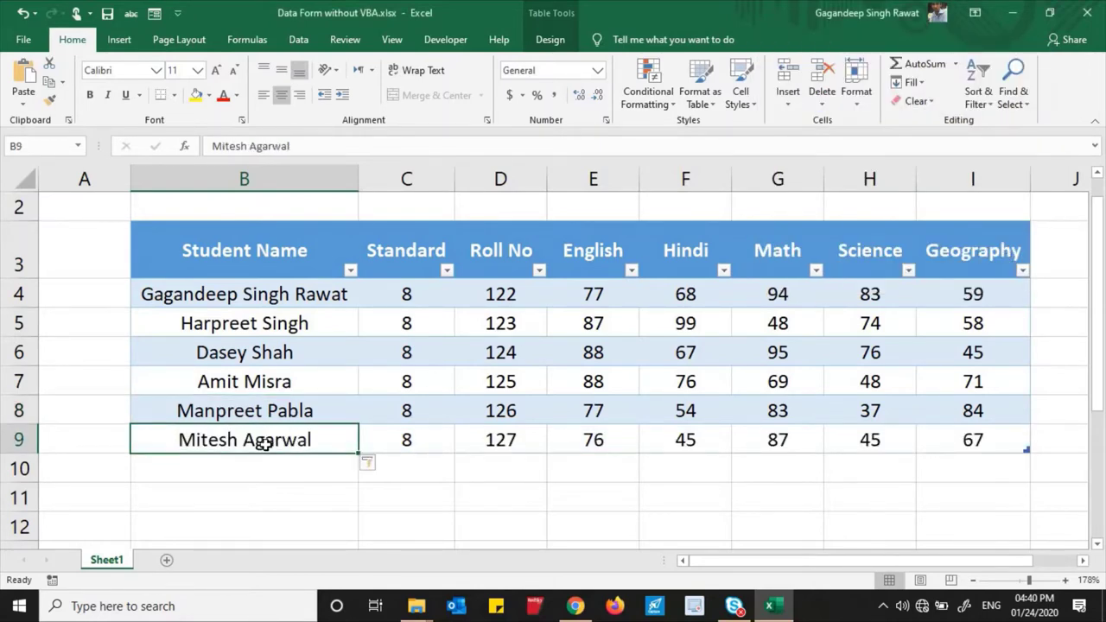
click(156, 14)
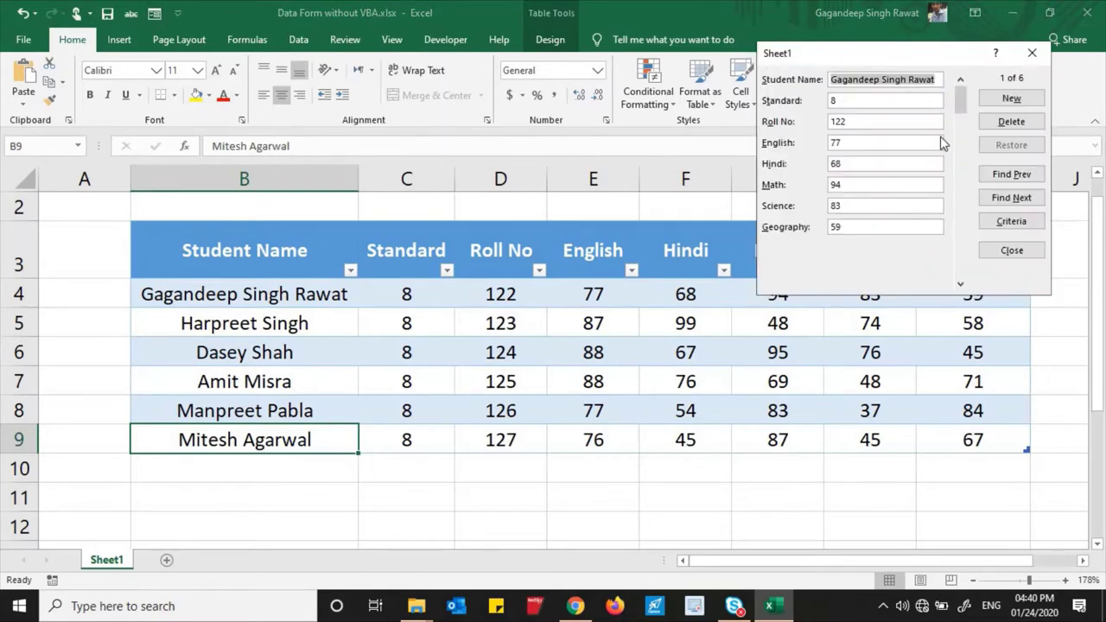
Start a new form record with the student's name, standard 8, roll no 128, marks 67 and 85
click(1013, 100)
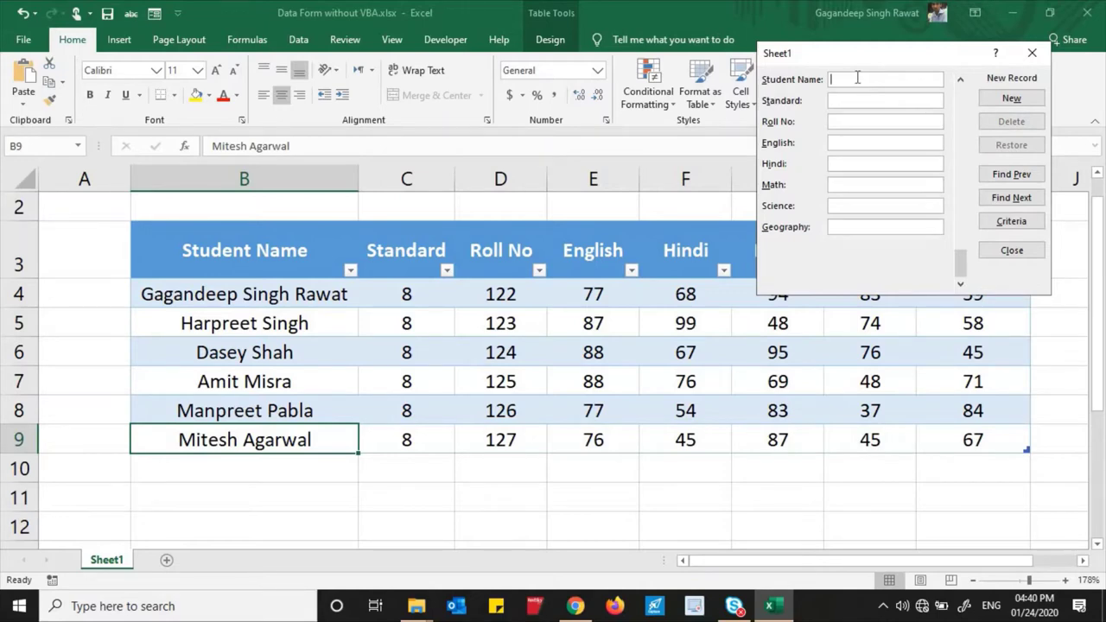
text(Preet)
text(pal )
text(Singh)
key(Tab)
text(8)
key(Tab)
text(1)
text(28)
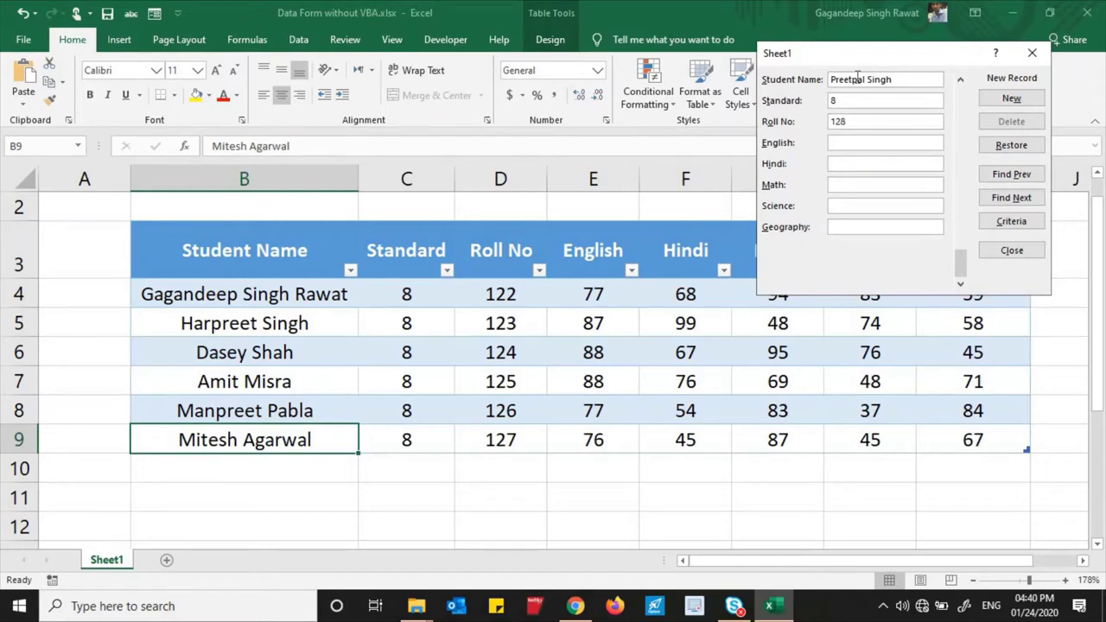
text(67)
text(85)
Enter the remaining marks 46, 96 and 75 and add the record as row 10
key(Tab)
text(46)
key(Tab)
text(96)
key(Tab)
text(75)
click(1011, 250)
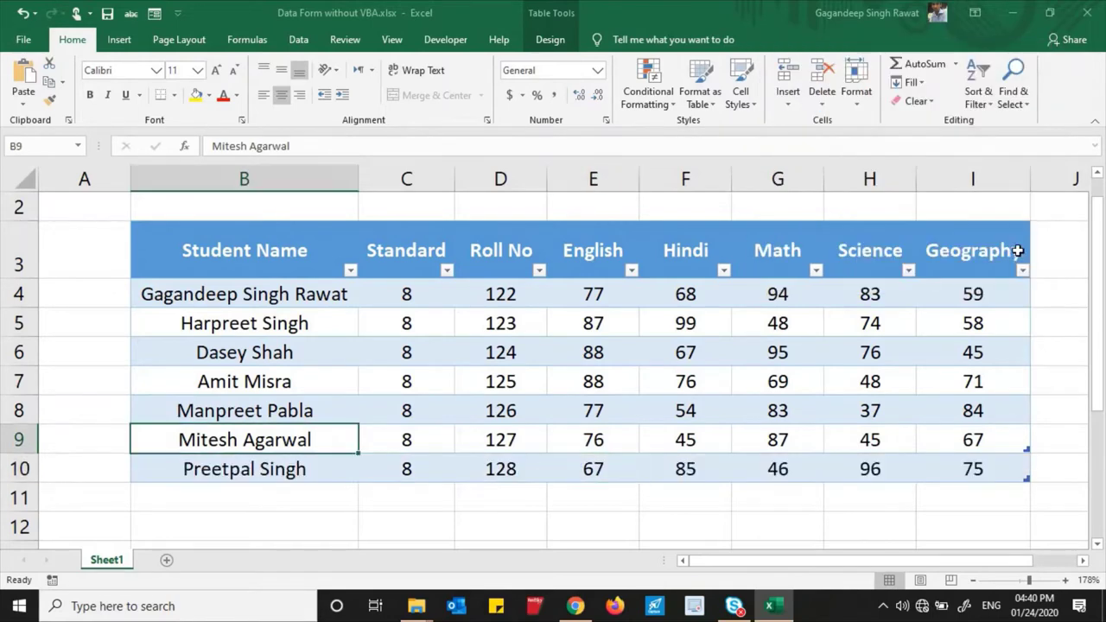
Type the new student's name, standard 8 and roll no 129 into row 11
click(284, 489)
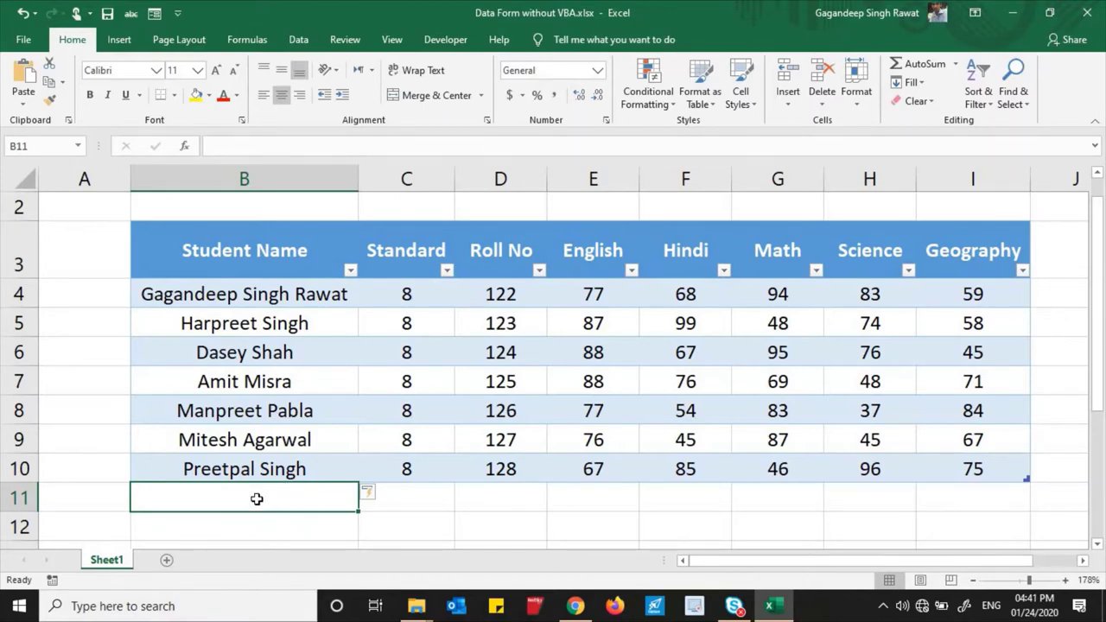
click(238, 148)
text(Ji)
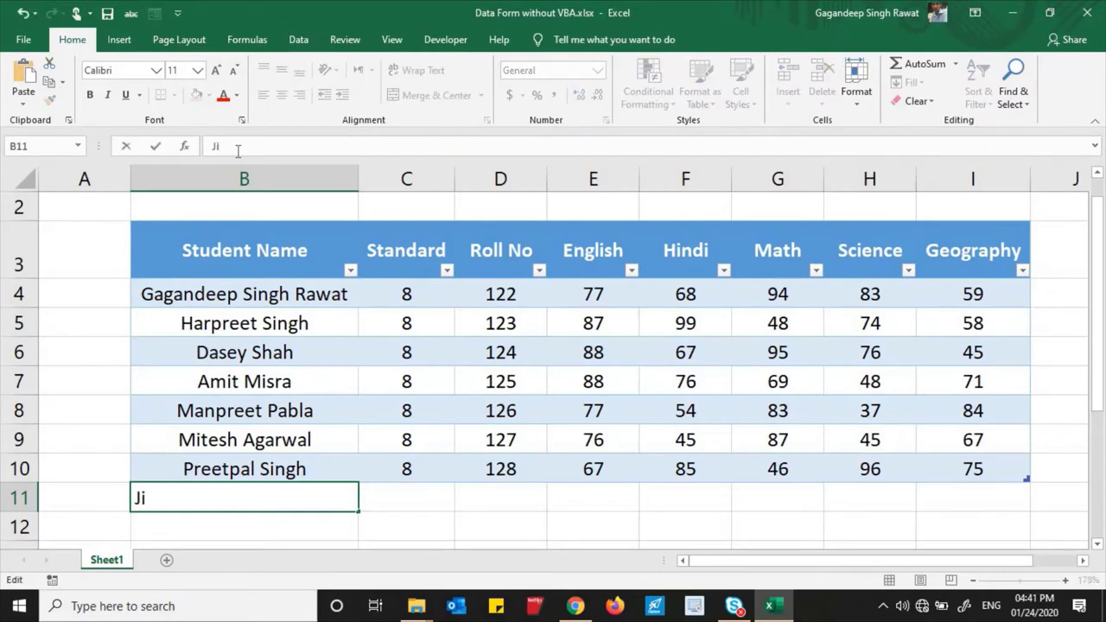
text(tendra)
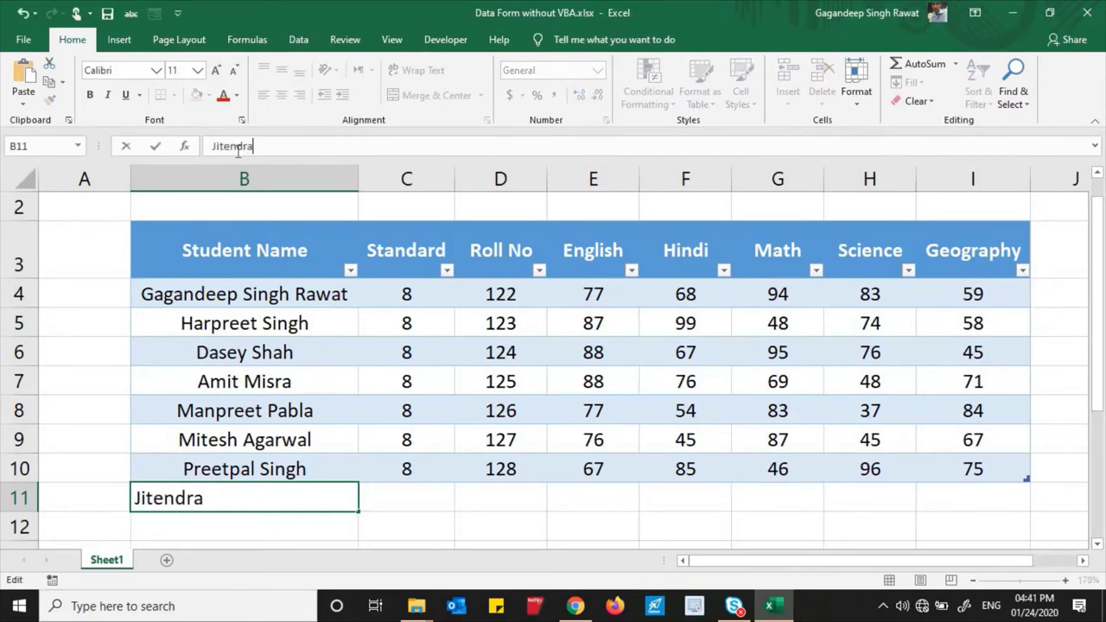
text( S)
text(ingh)
key(Tab)
text(8)
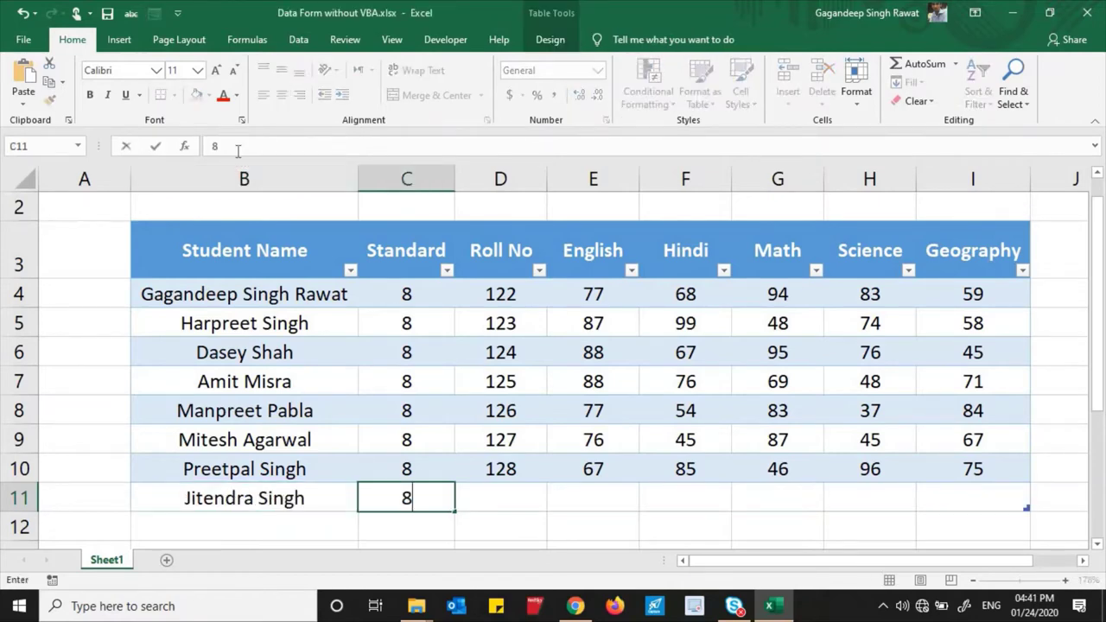
key(Tab)
text(12)
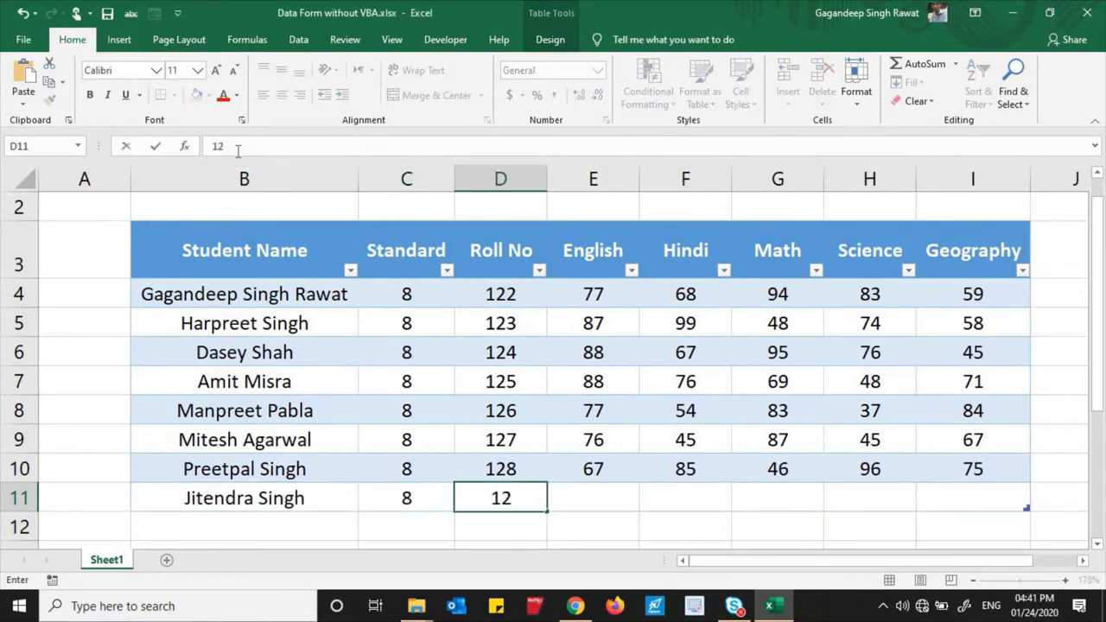
text(9)
key(Tab)
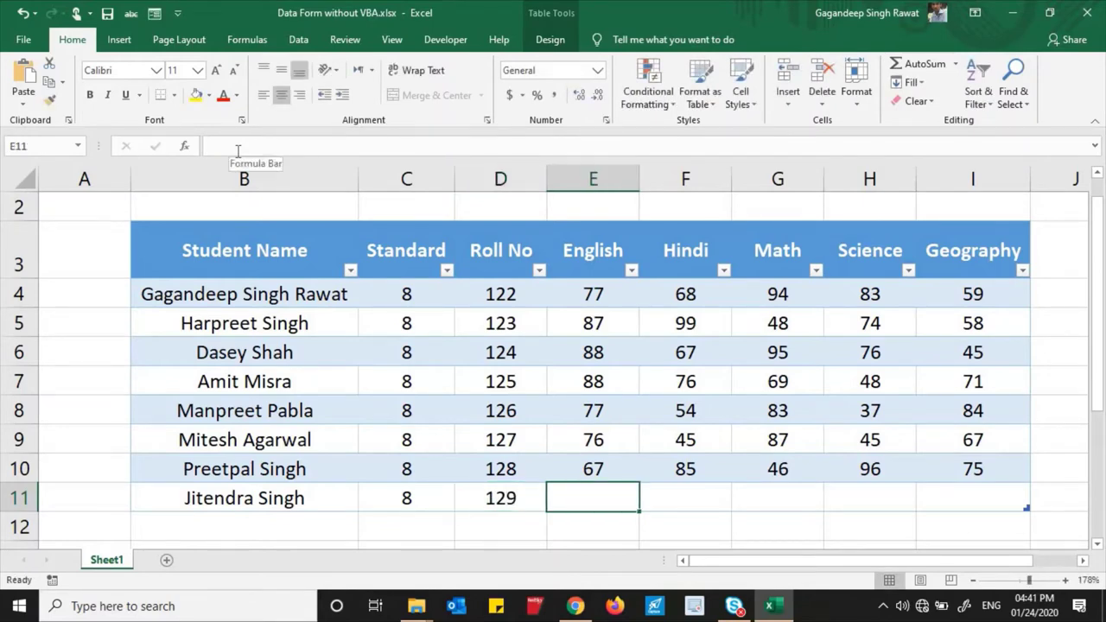
Enter marks 47, 74, 84, 63 and 76 across the rest of row 11
text(47)
key(Tab)
text(7)
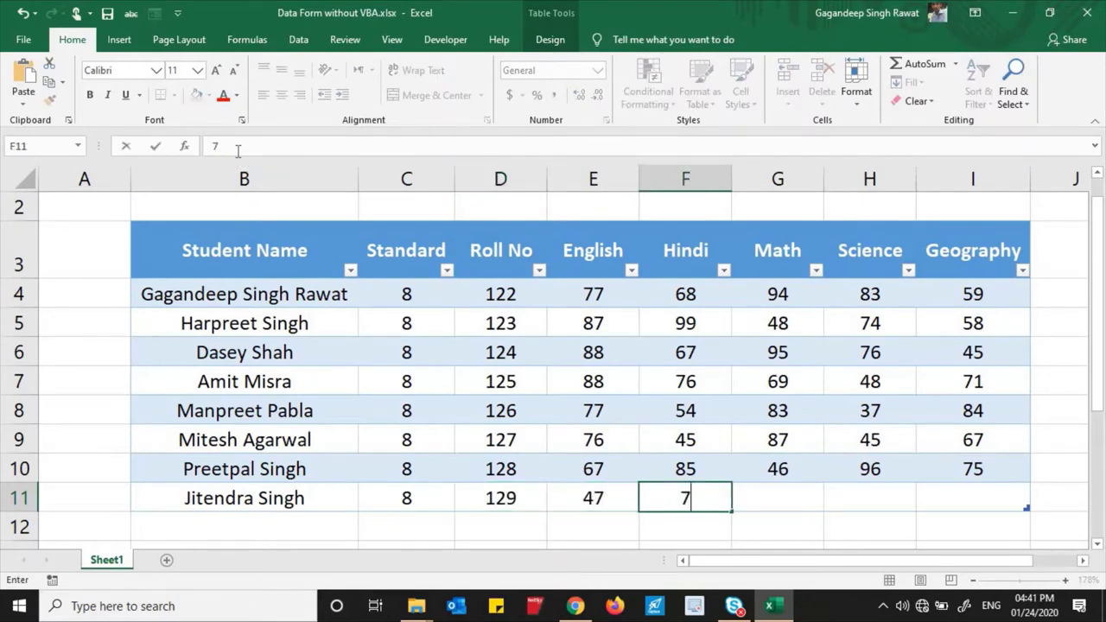
text(4)
key(Tab)
text(2)
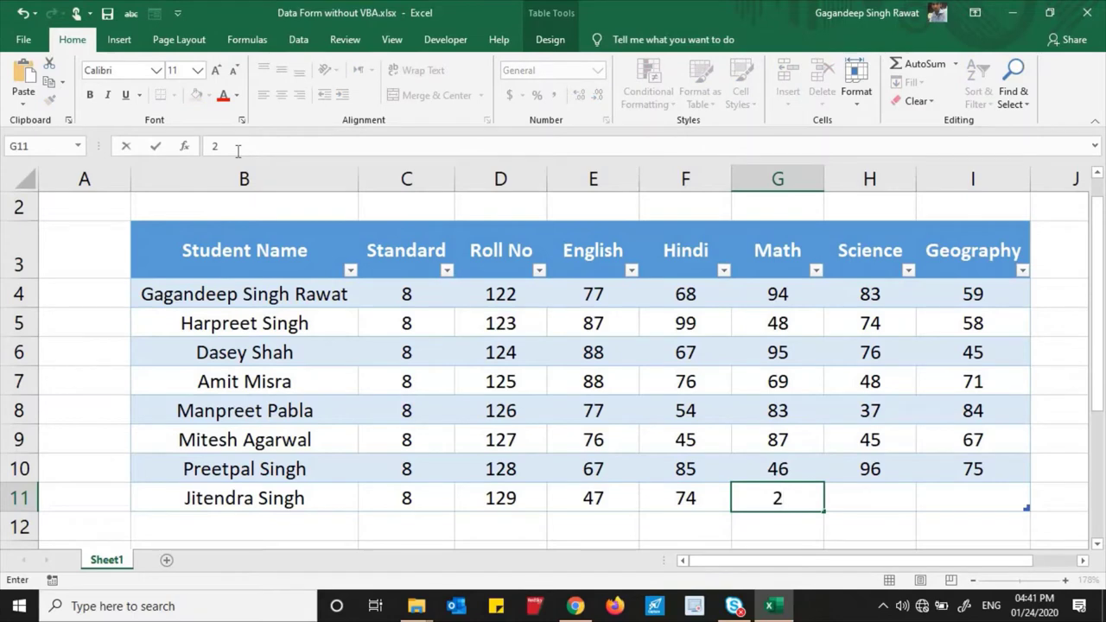
key(BackSpace)
text(84)
key(Tab)
text(6)
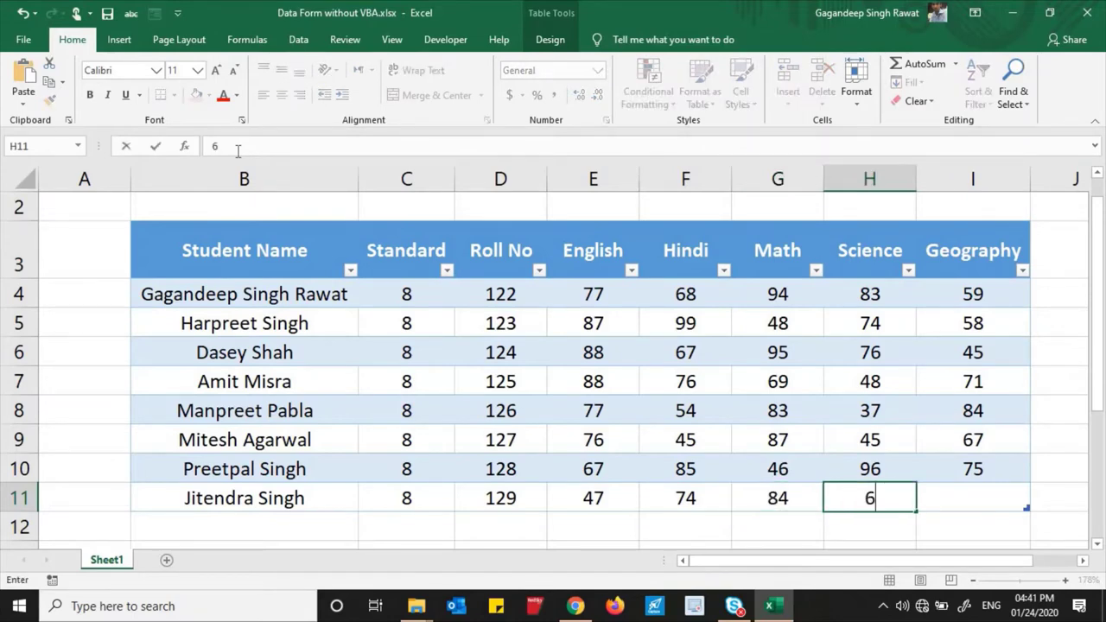
text(3)
key(Tab)
text(76)
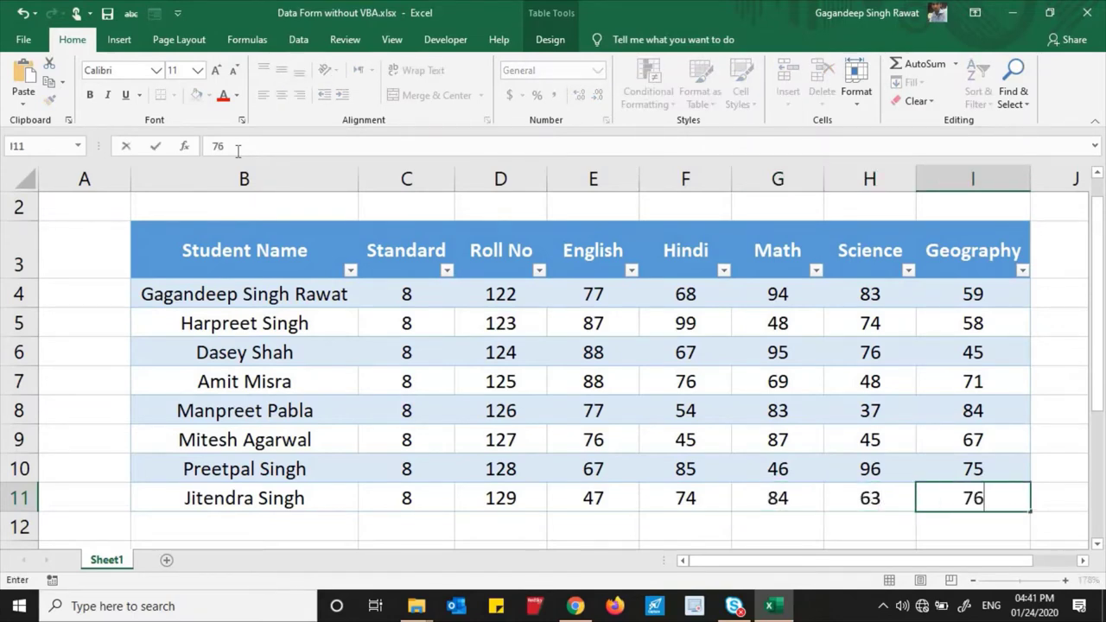
click(579, 522)
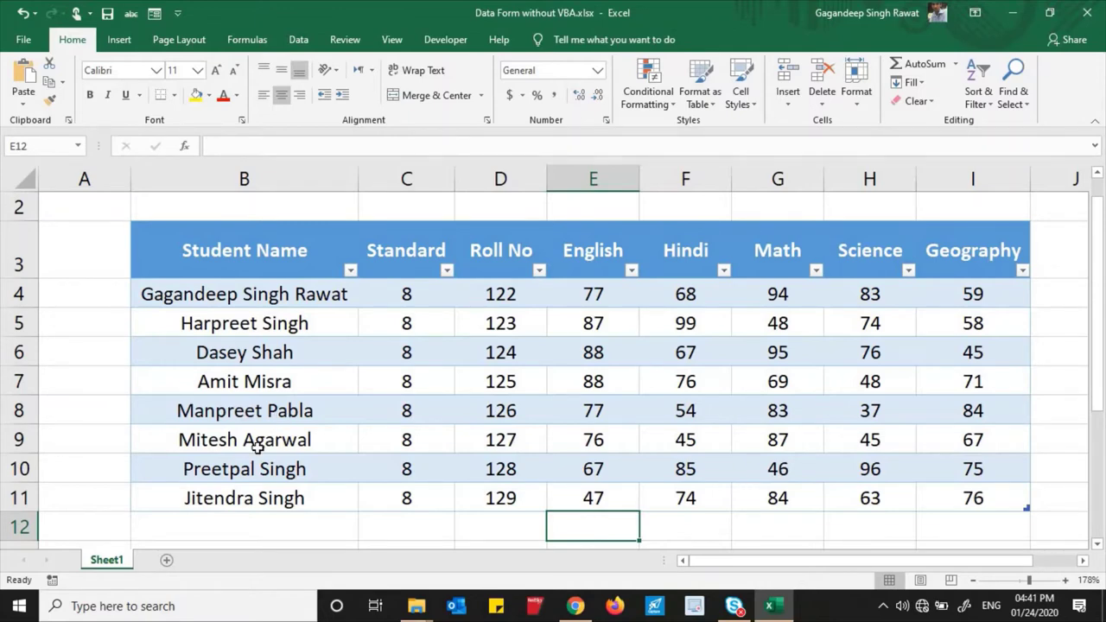
Add the Form command from Commands Not in the Ribbon to the Quick Access Toolbar
mouse_move(185, 242)
mouse_down()
mouse_move(878, 469)
mouse_move(1000, 488)
mouse_up()
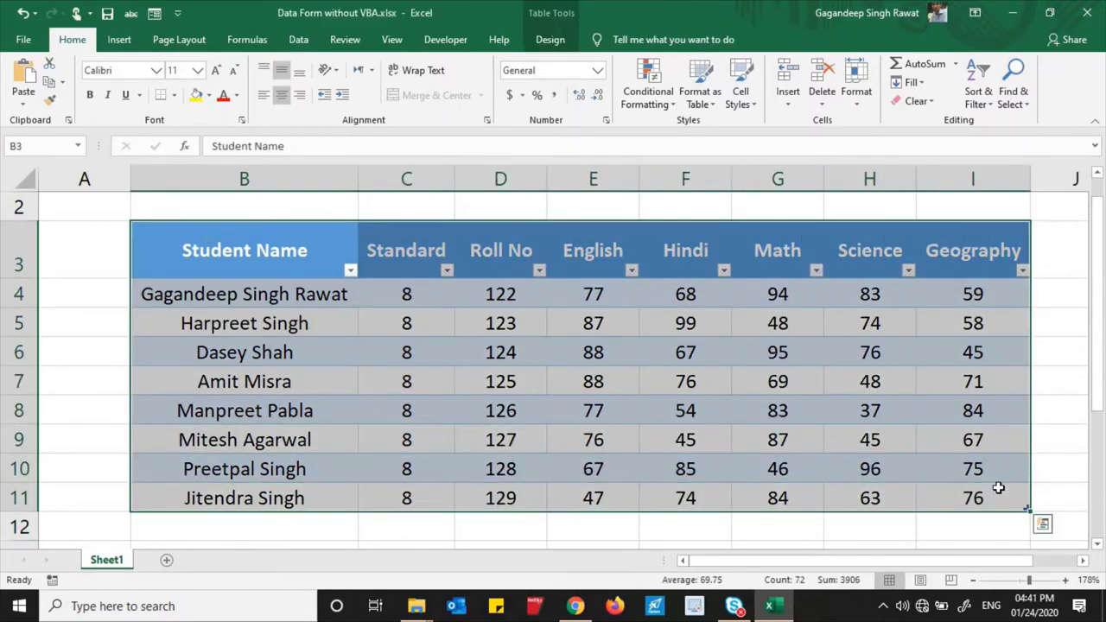
click(178, 15)
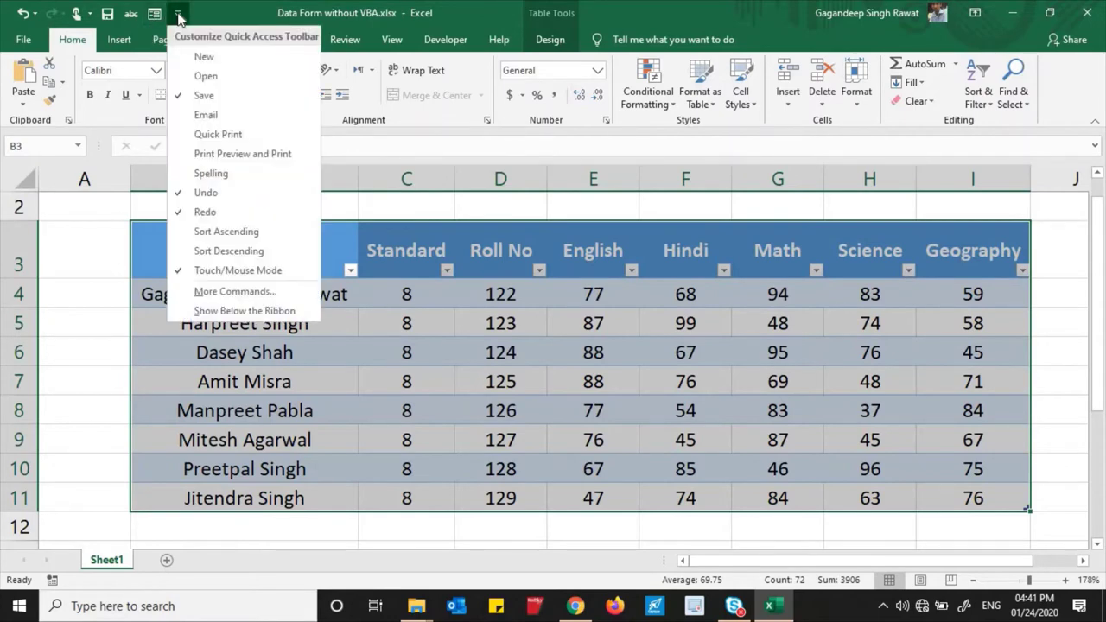
click(242, 291)
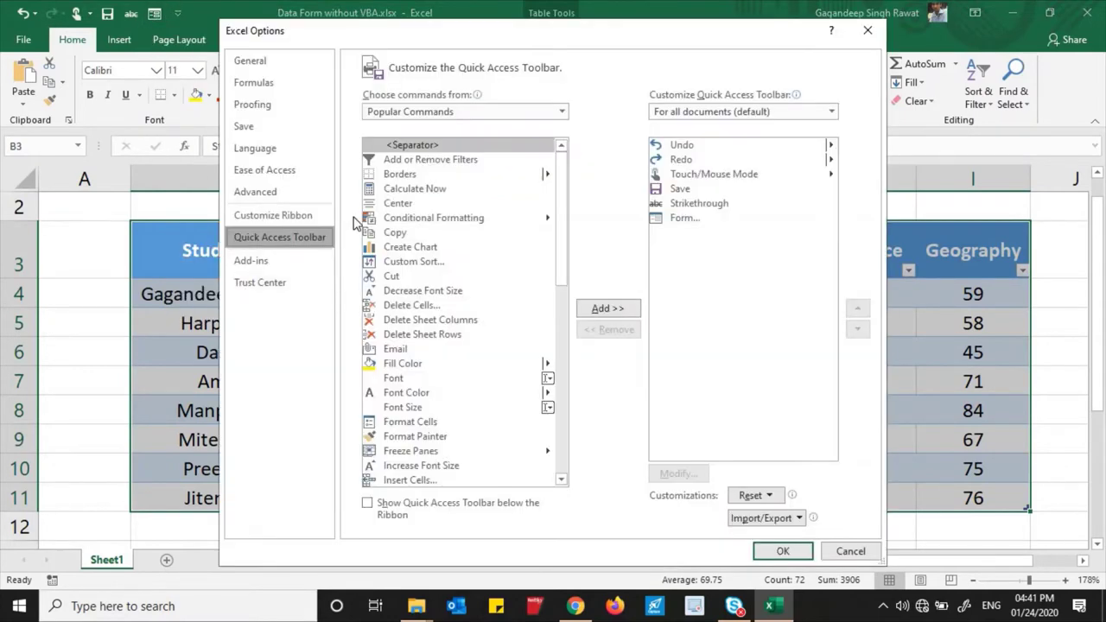
click(448, 110)
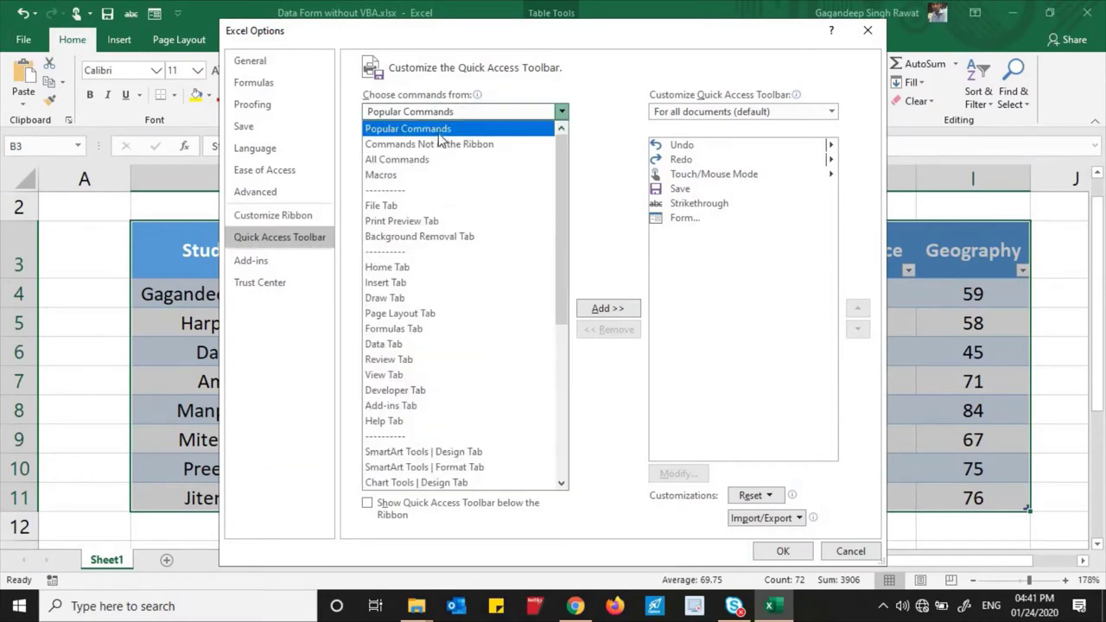
click(439, 145)
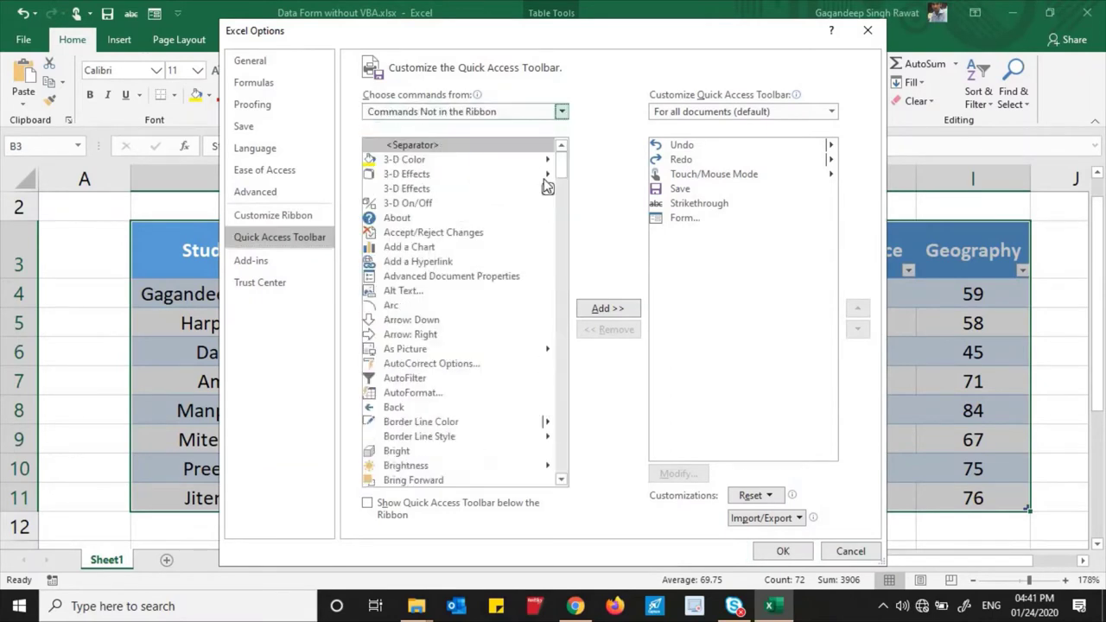
click(562, 216)
drag(562, 216, 562, 264)
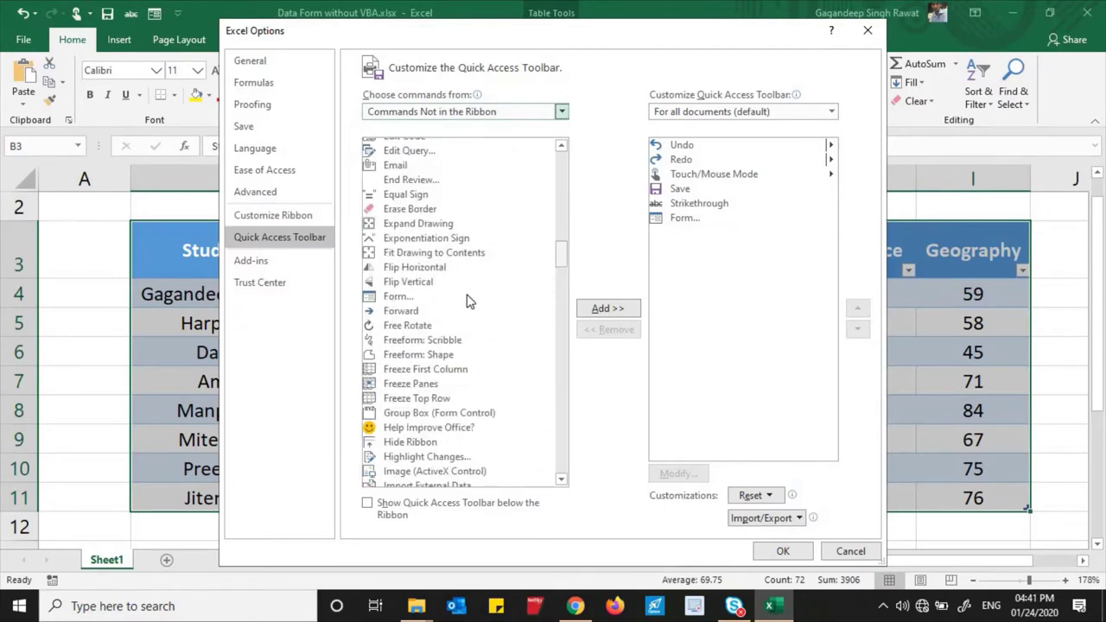
click(399, 296)
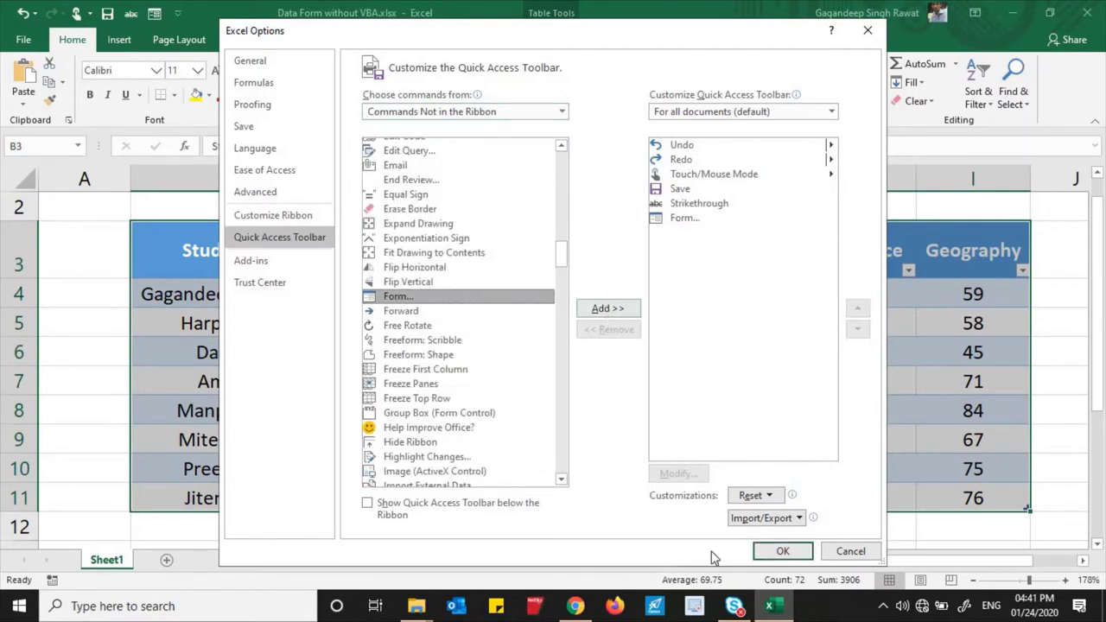
click(850, 551)
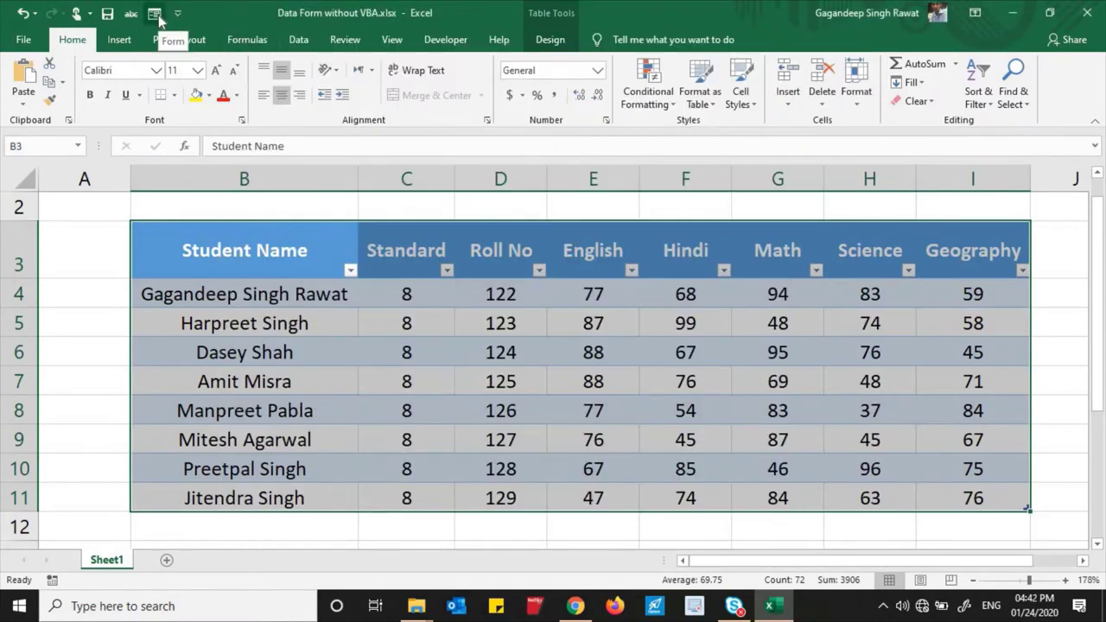
click(240, 299)
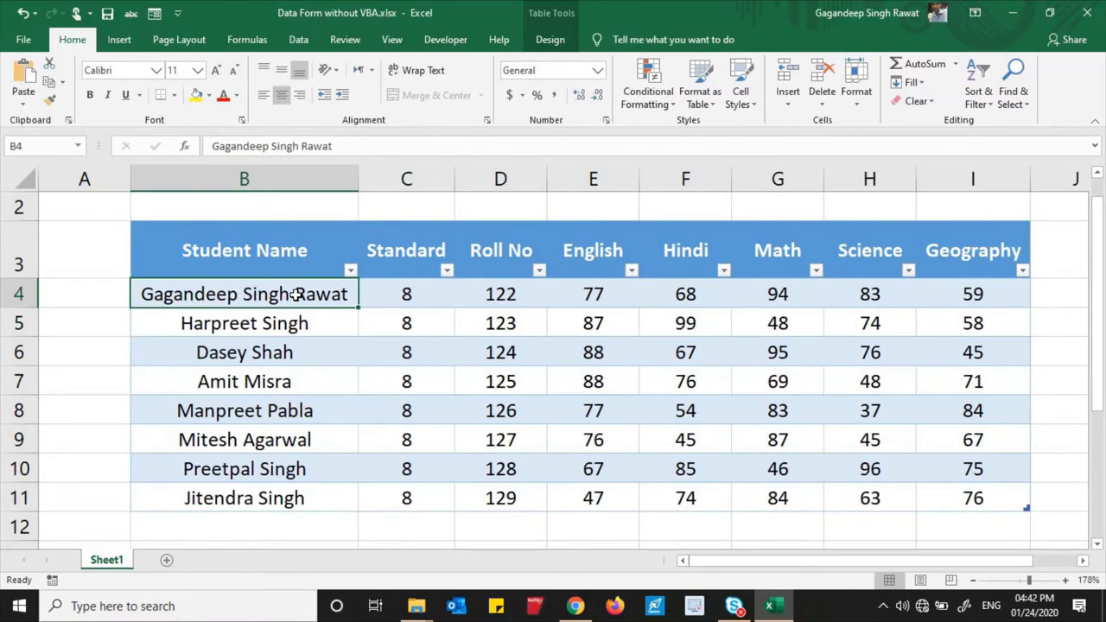
Insert a new sheet and enter headers Student Name and Standard in D4:E4, widening column D
click(167, 561)
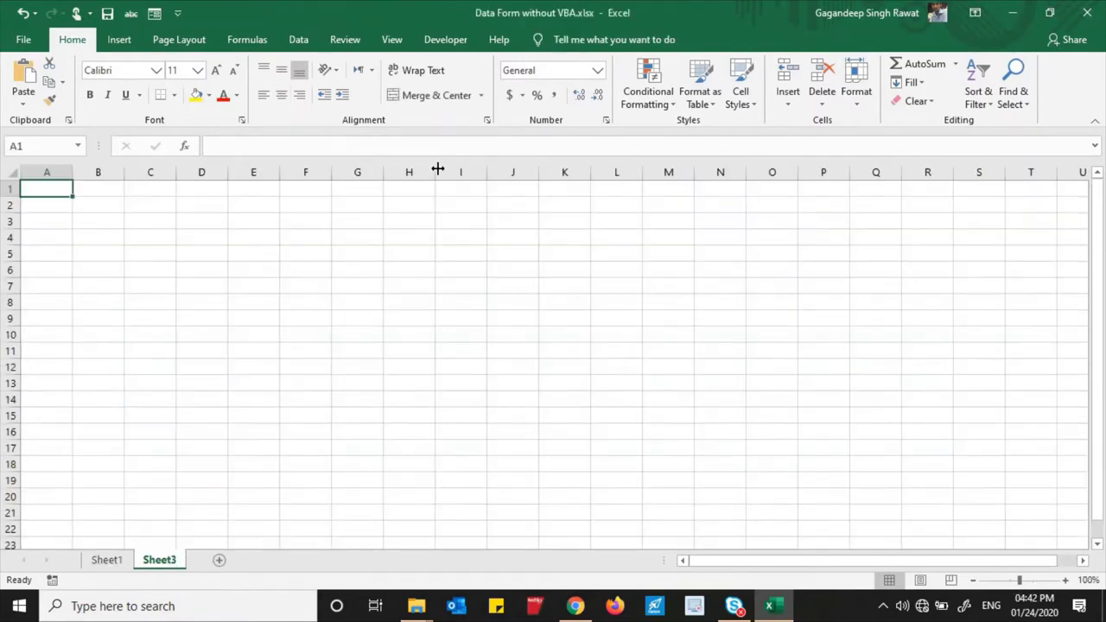
click(217, 234)
text(S)
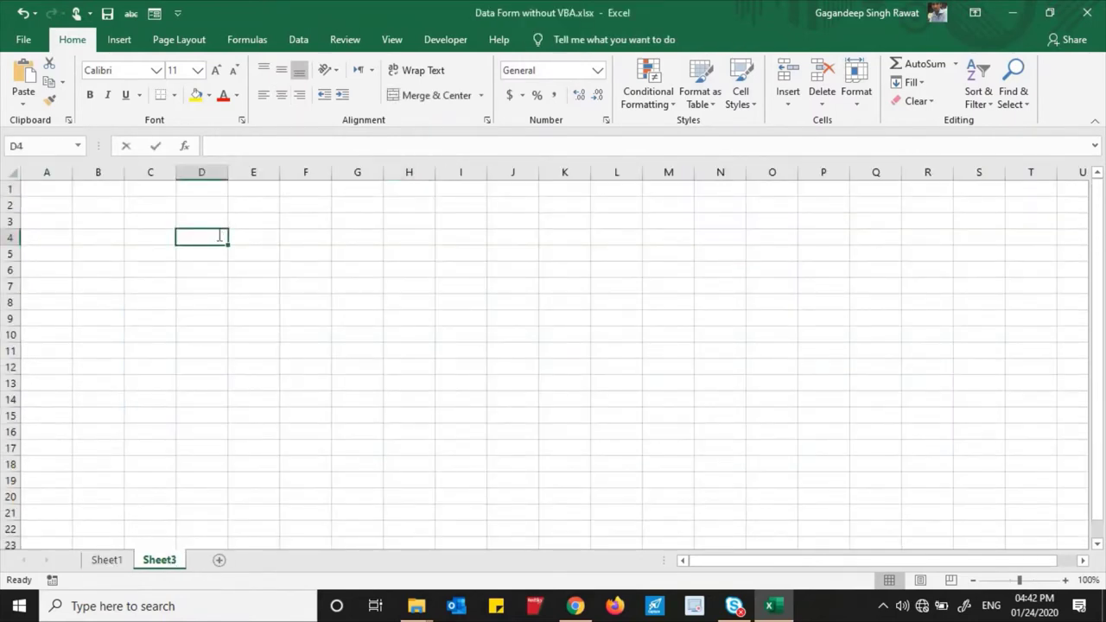
text(tudent)
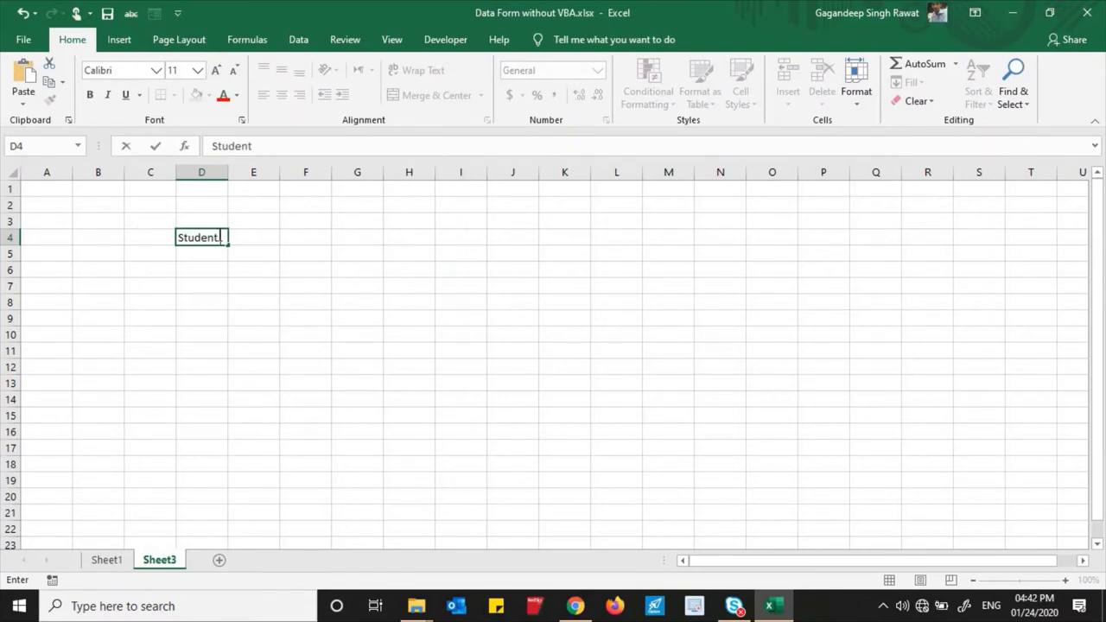
text( Name)
click(251, 266)
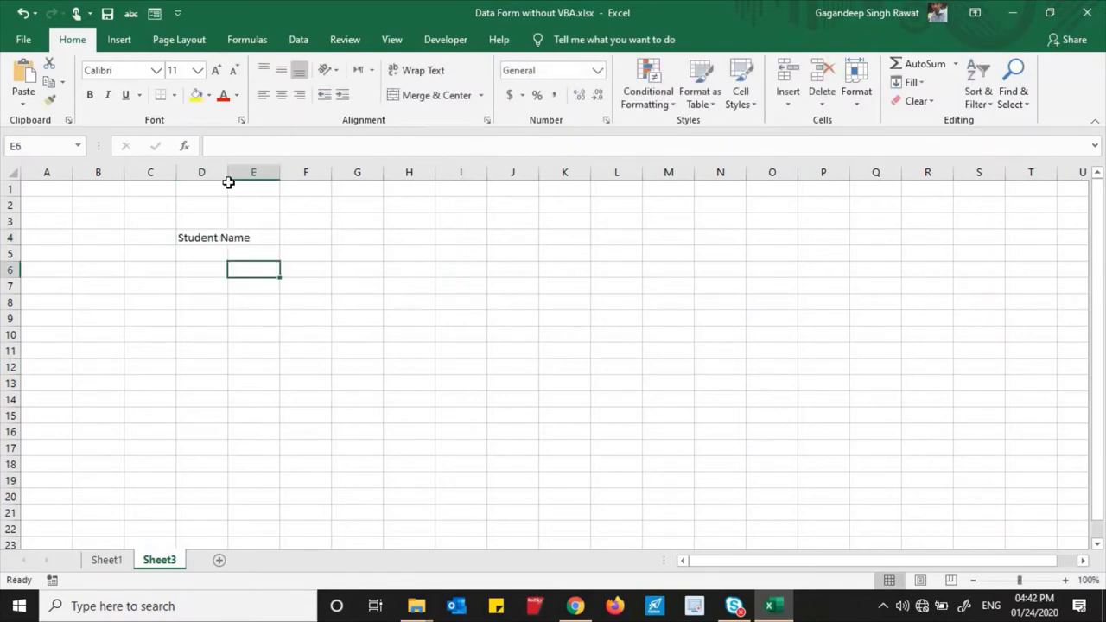
drag(228, 183, 254, 182)
click(278, 236)
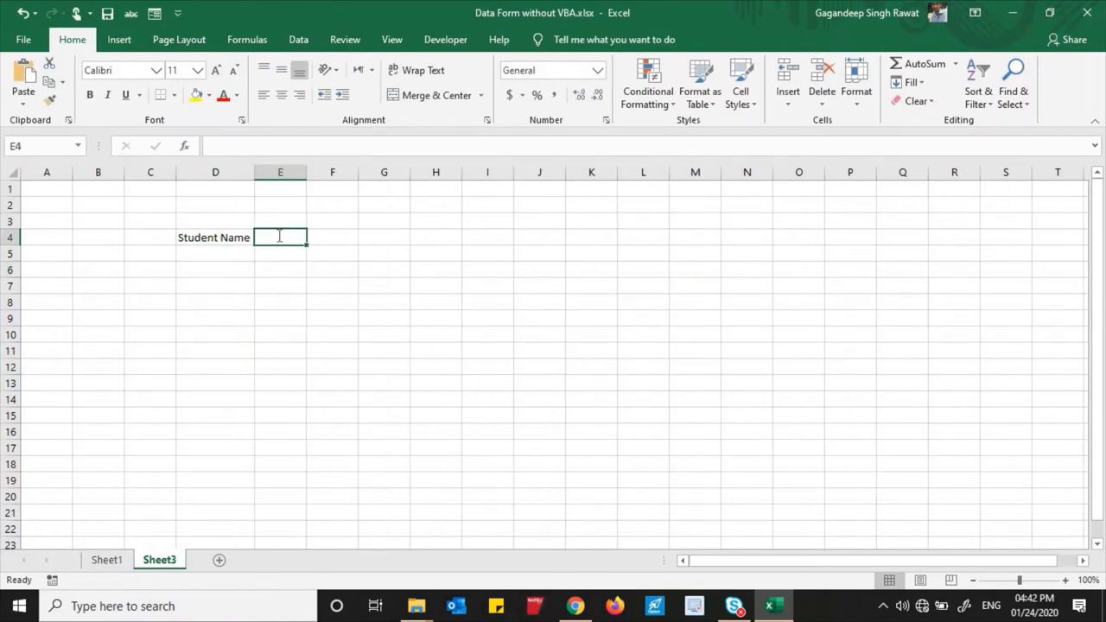
text(Standard)
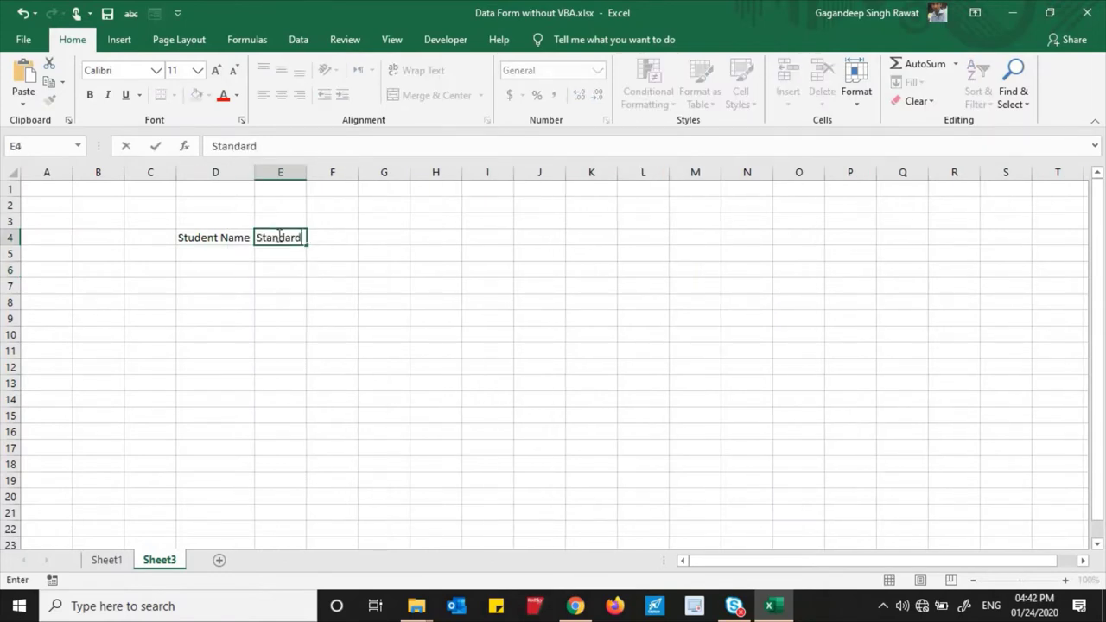
click(327, 235)
Add headers Roll No, English, Hindi, Punjabi, Social and Science in F4:K4
text(Ro)
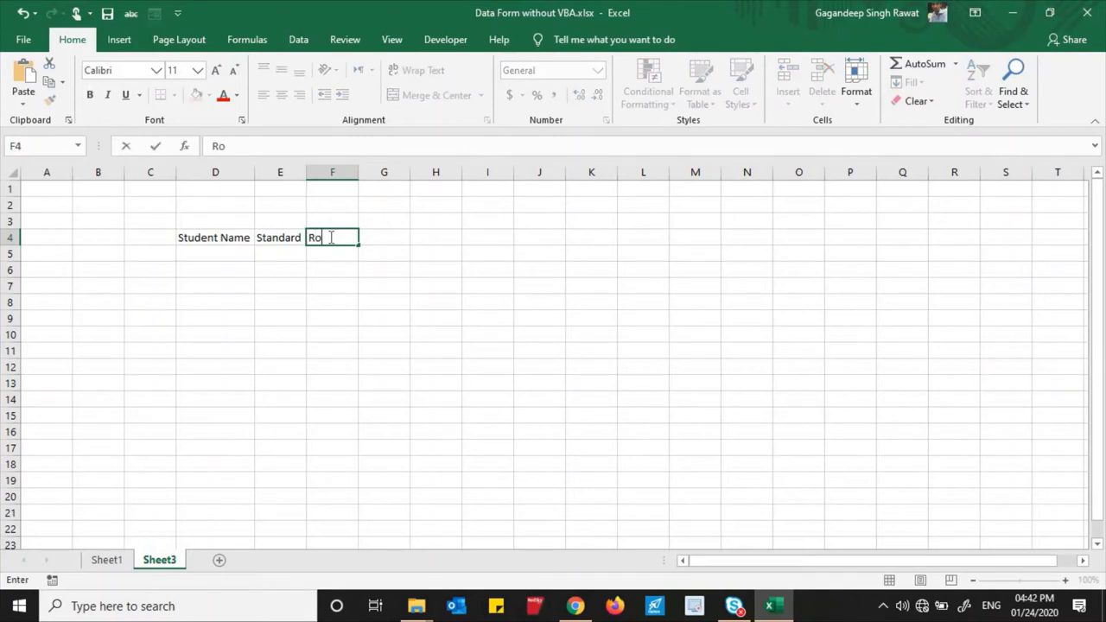
text(ll No)
click(397, 235)
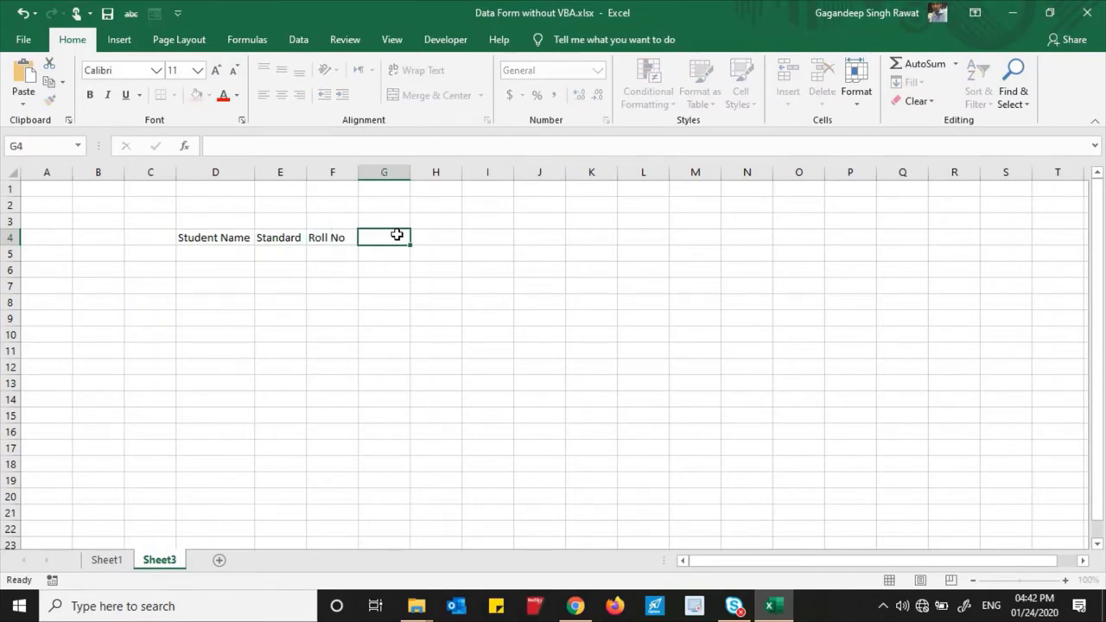
text(En)
text(glish)
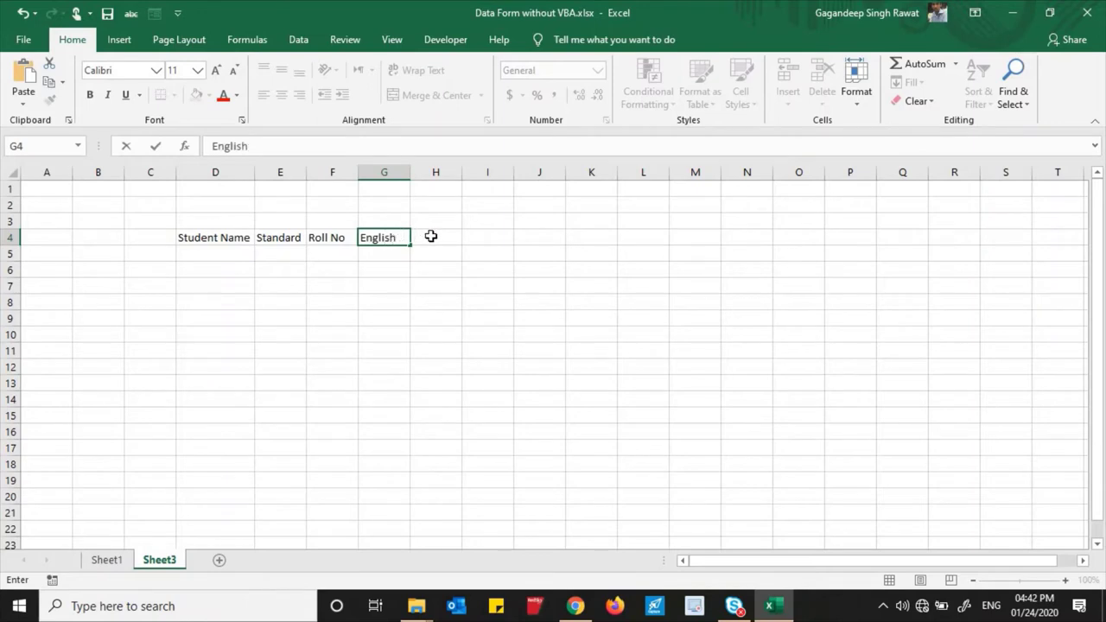
click(431, 236)
text(Hindi)
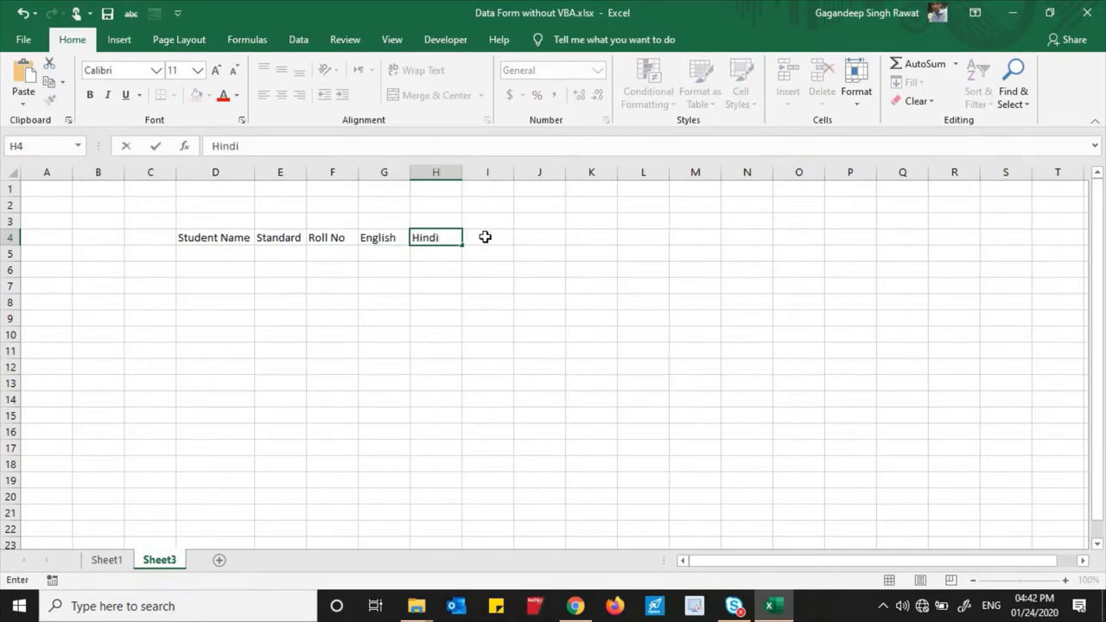
click(485, 237)
text(Punjabi)
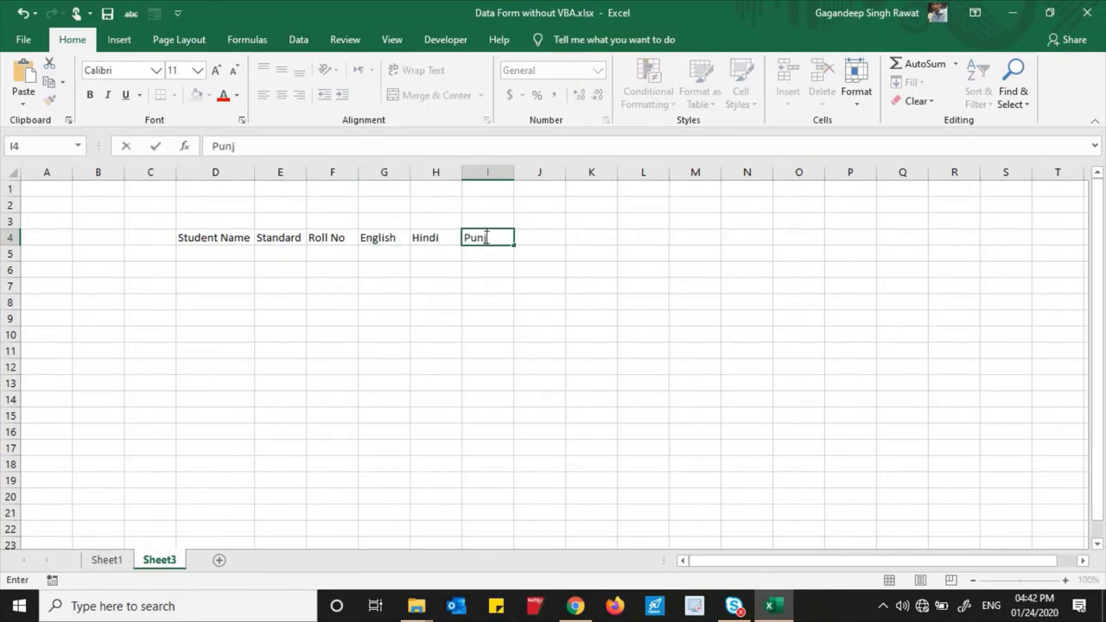
click(537, 236)
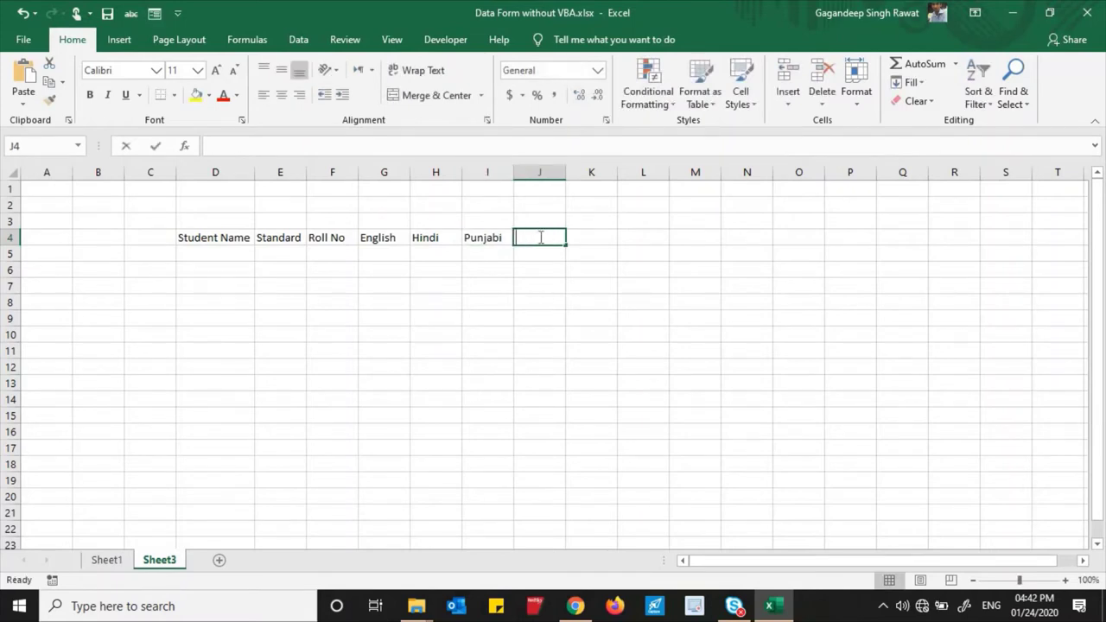
text(Social)
click(584, 238)
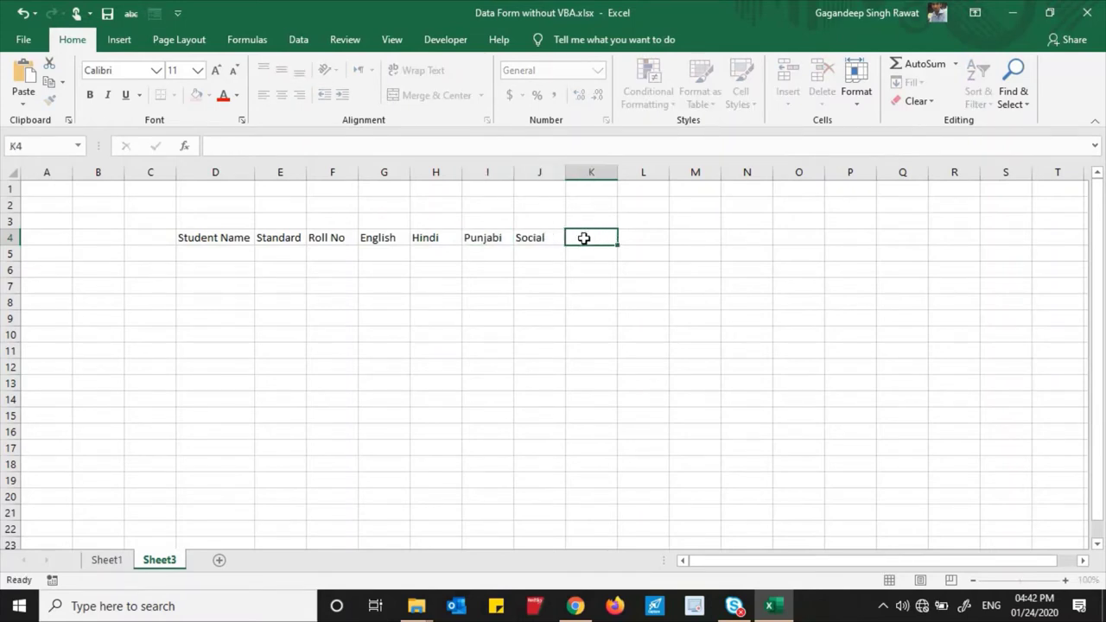
text(Sc)
text(ience)
Enter the first student's name, standard 9 and roll no 131 in D5:F5
click(455, 290)
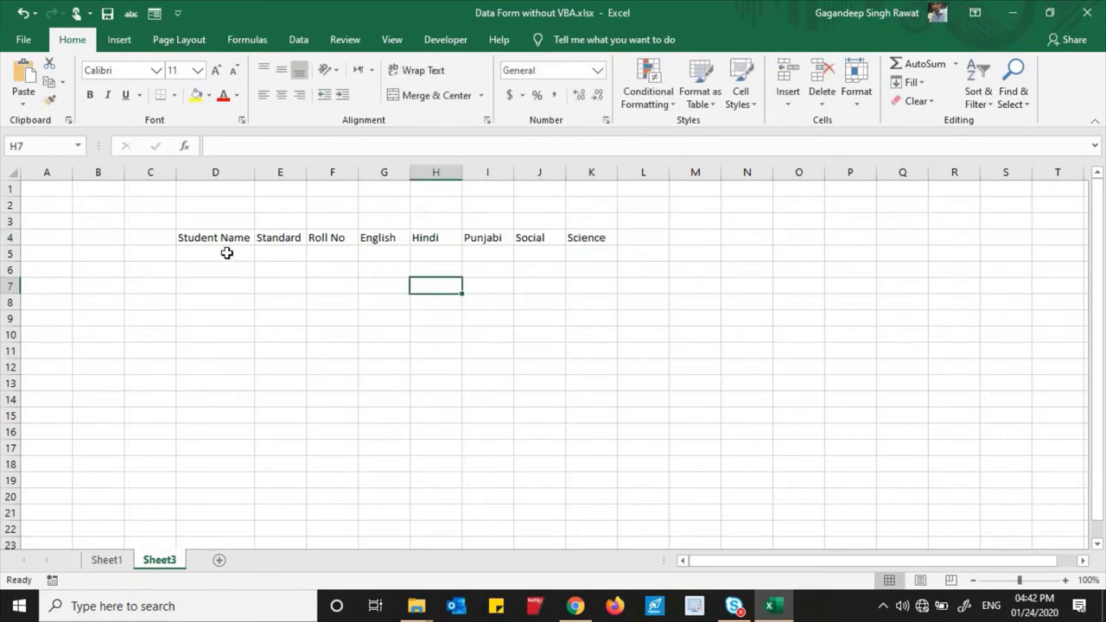
click(226, 254)
text(Pa)
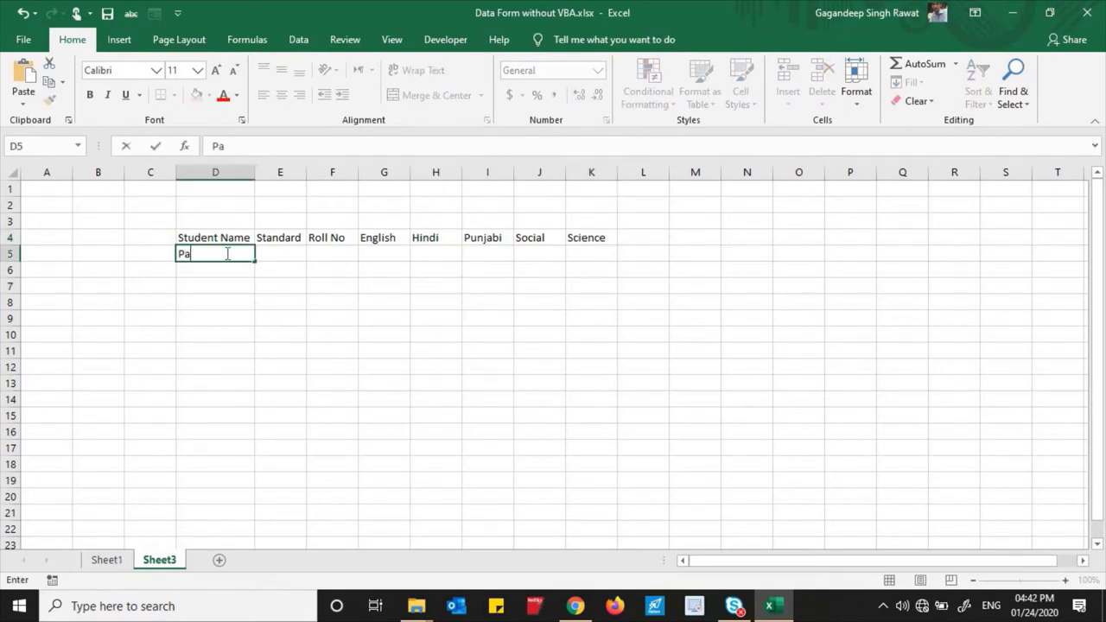
text(wan R)
text(awat)
click(281, 254)
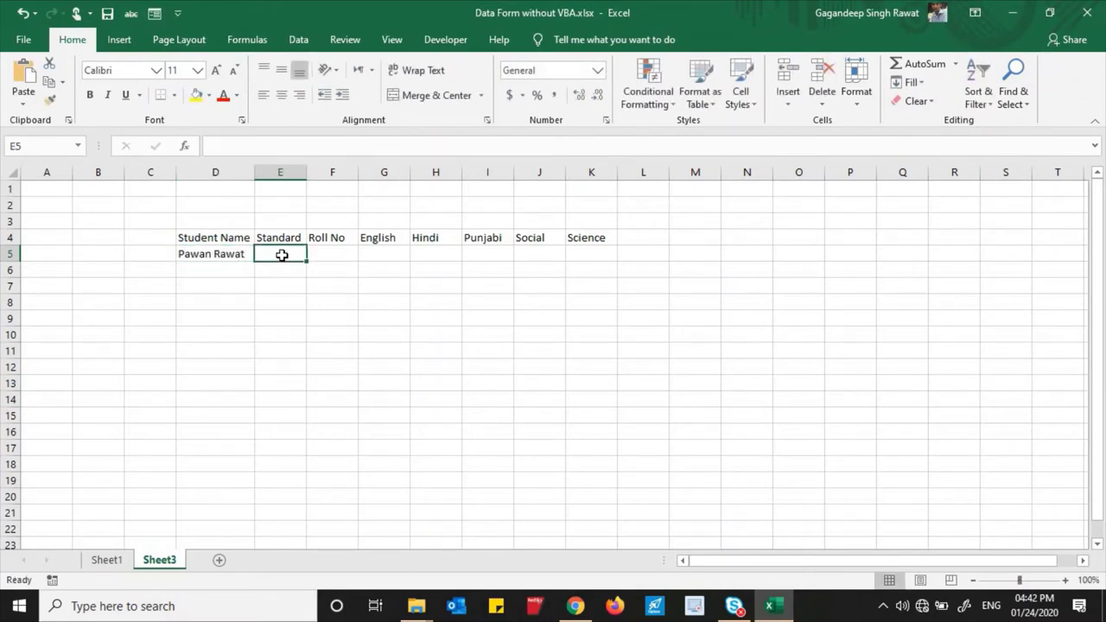
text(9)
click(326, 253)
text(1)
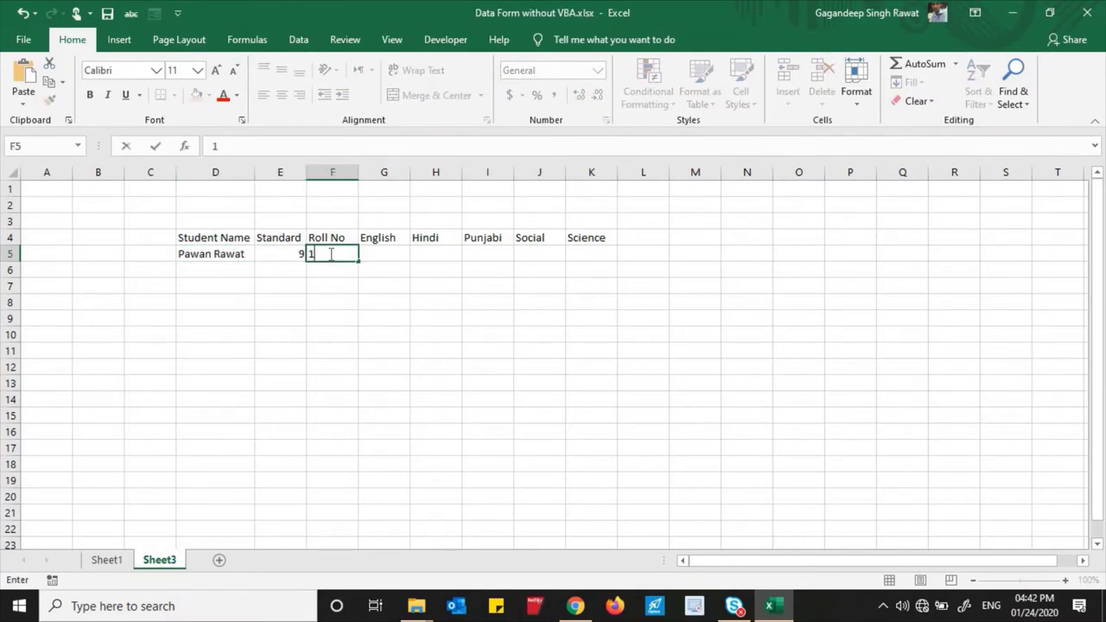
text(31)
click(375, 253)
Enter marks 76, 56, 74, 74 and 59 in G5:K5
text(7)
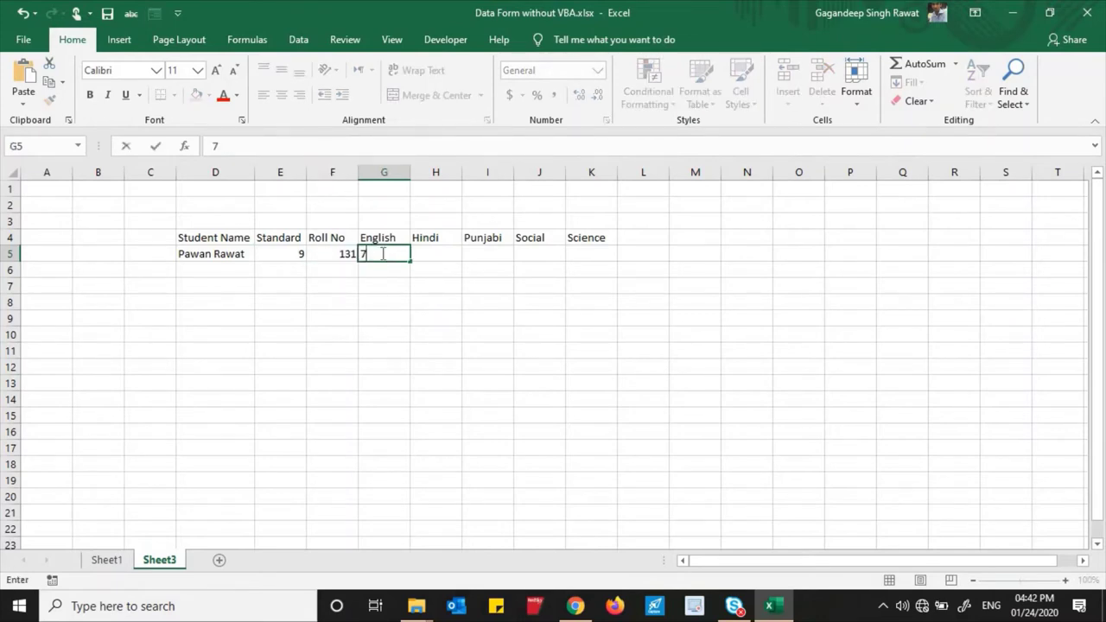
text(6)
click(431, 254)
text(5)
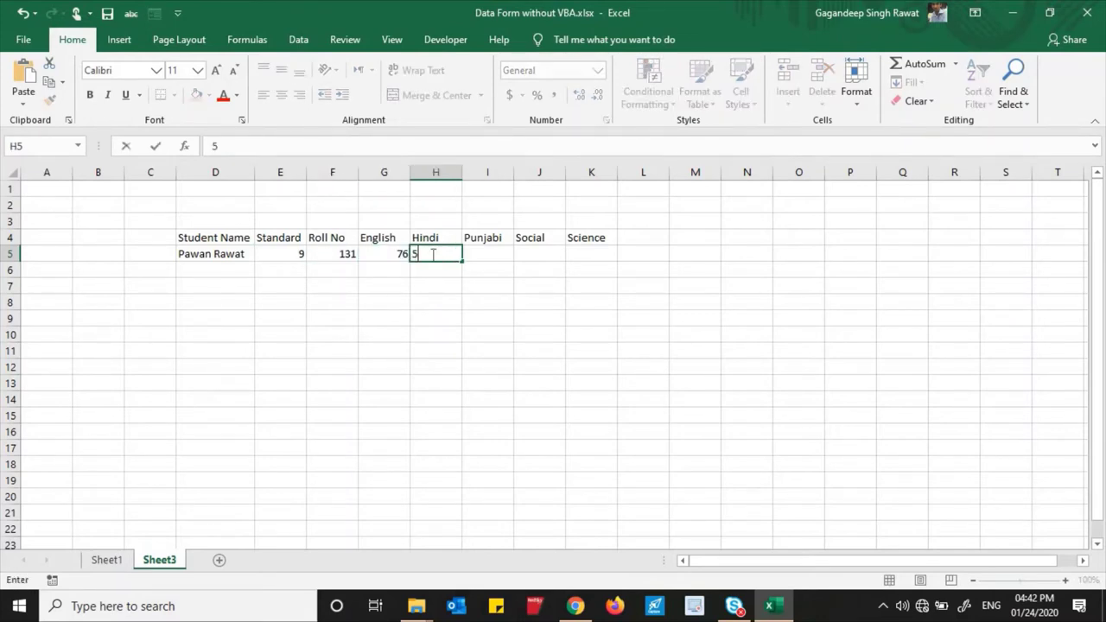
text(6)
click(481, 256)
text(7)
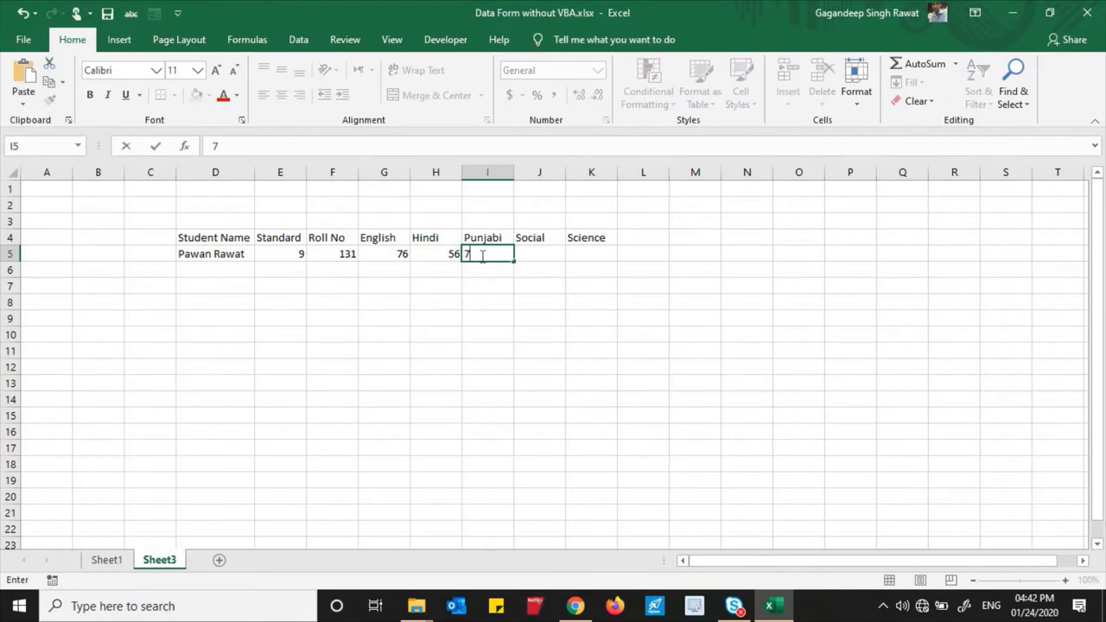
text(4)
click(531, 256)
text(7)
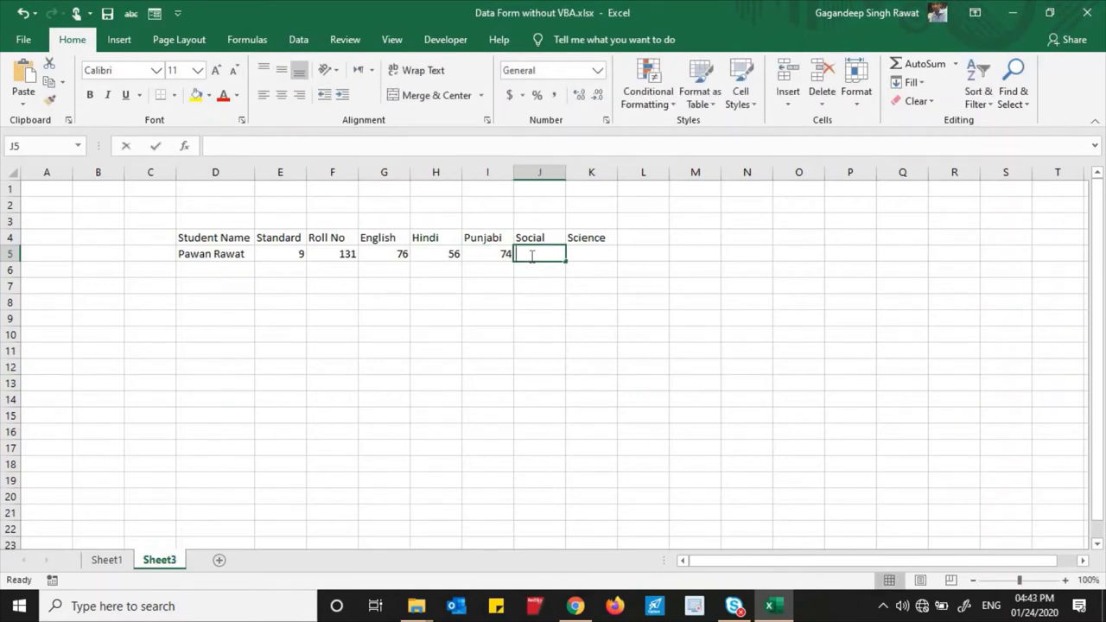
text(4)
click(593, 261)
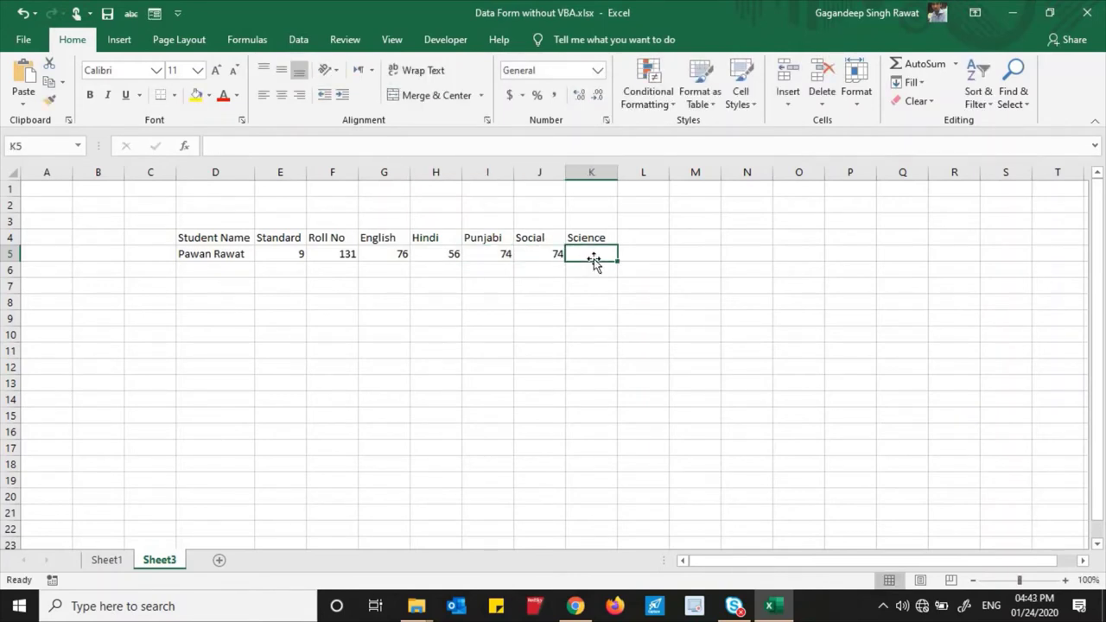
text(59)
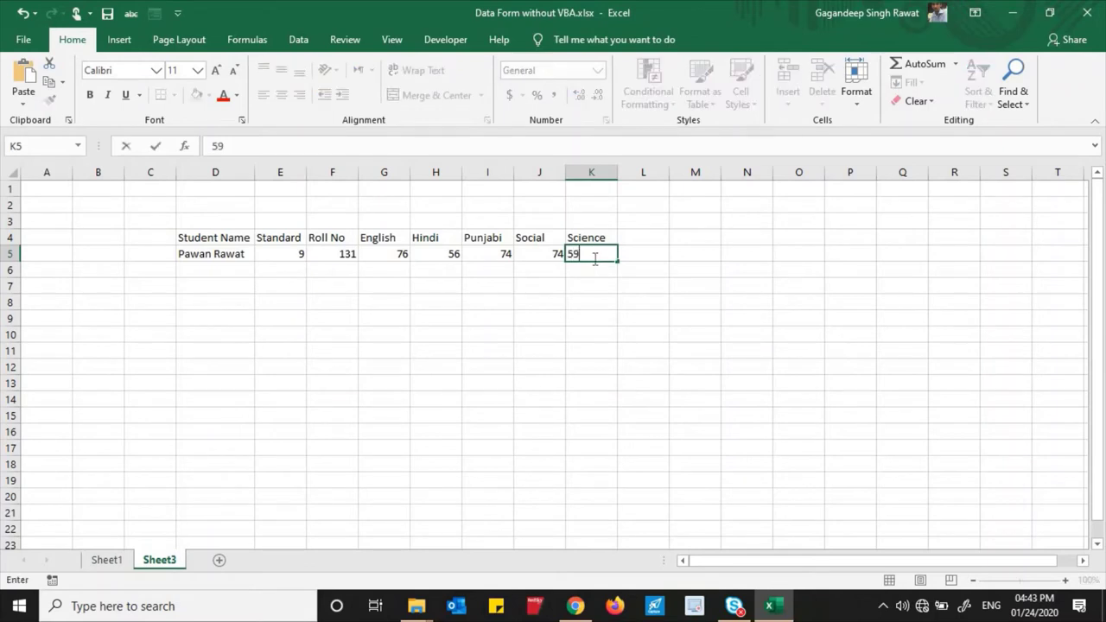
click(449, 317)
click(347, 253)
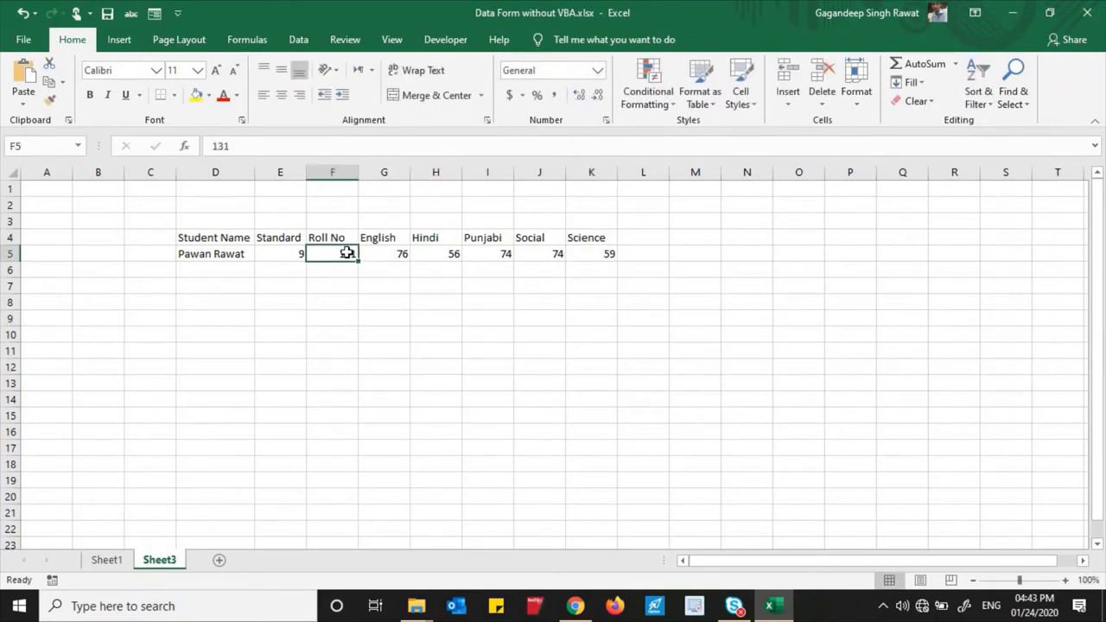
Convert D4:K5 into a table with headers and centre-align the sheet's contents
key(ctrl+t)
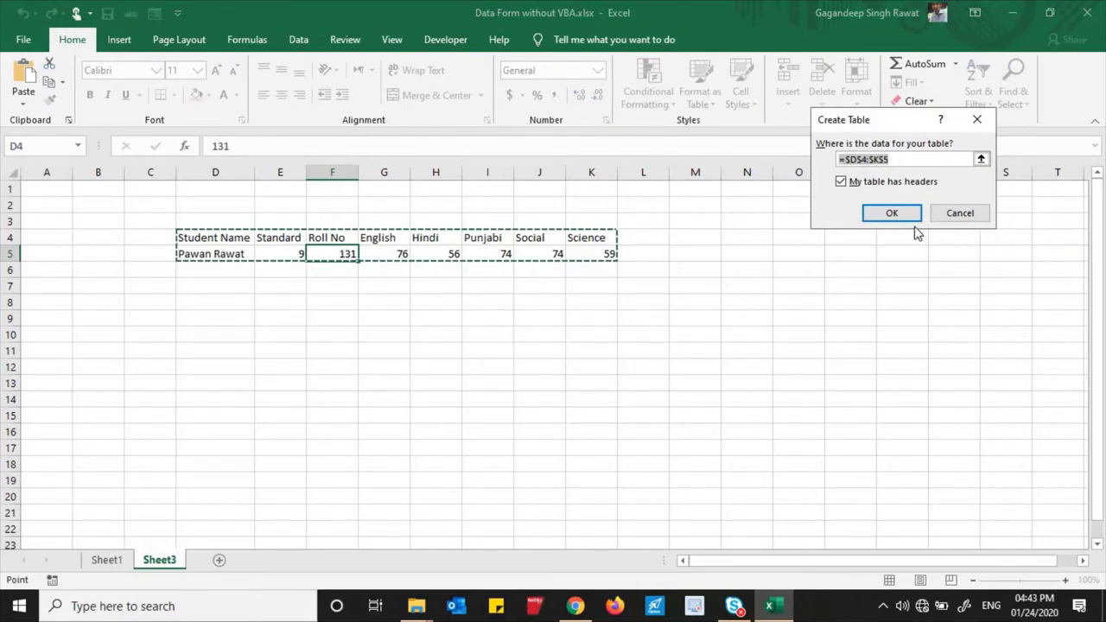
click(895, 215)
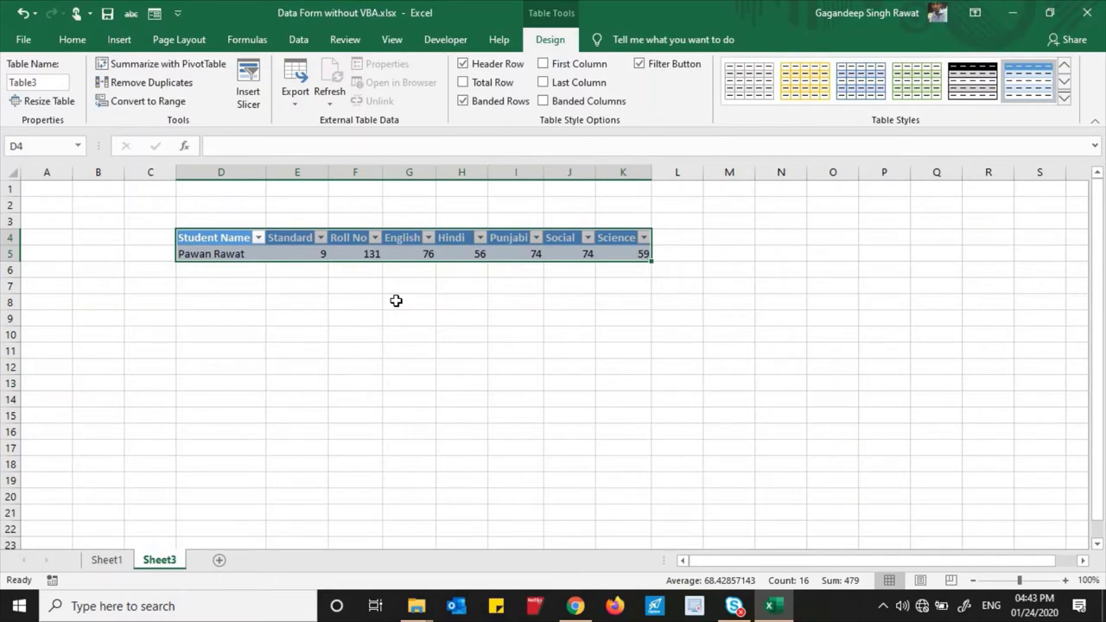
click(10, 173)
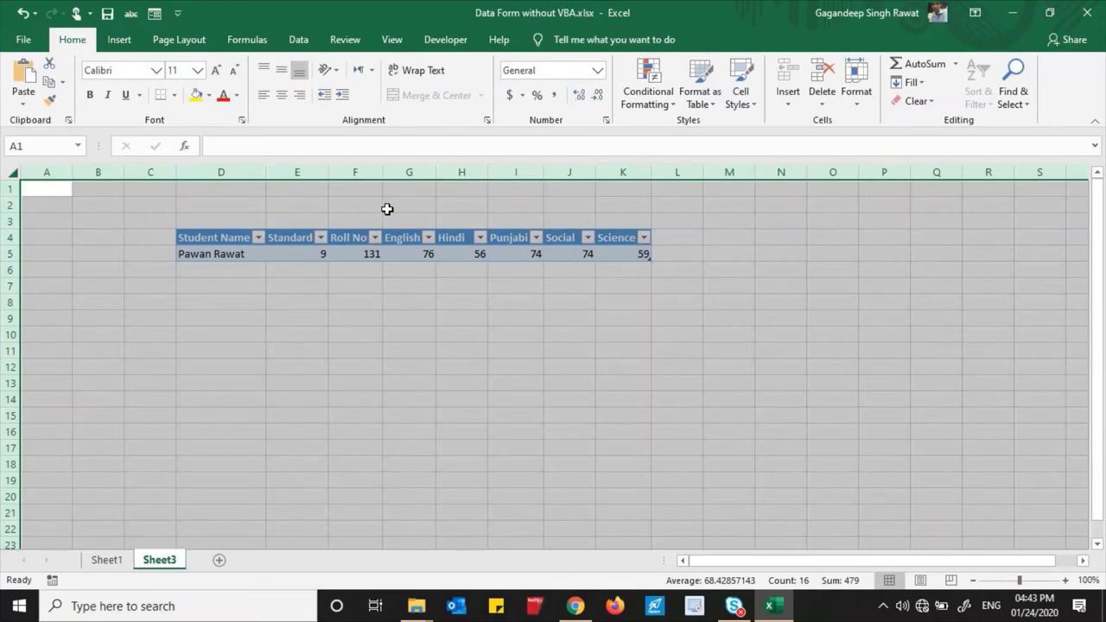
click(281, 100)
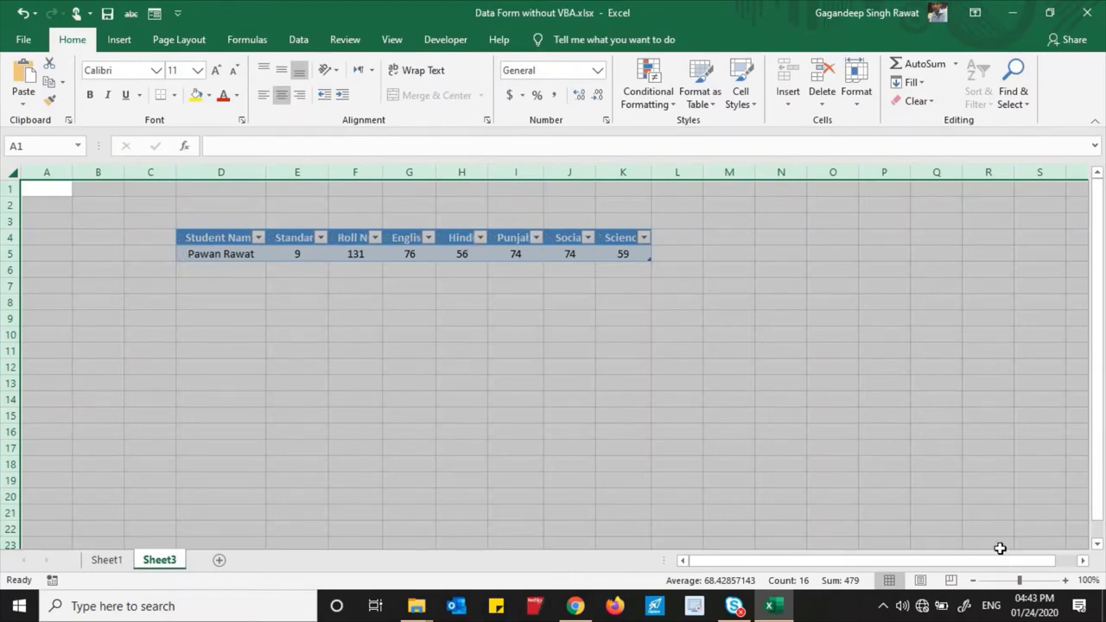
Zoom the sheet to 154% and select cell E5 in the marks table
click(903, 462)
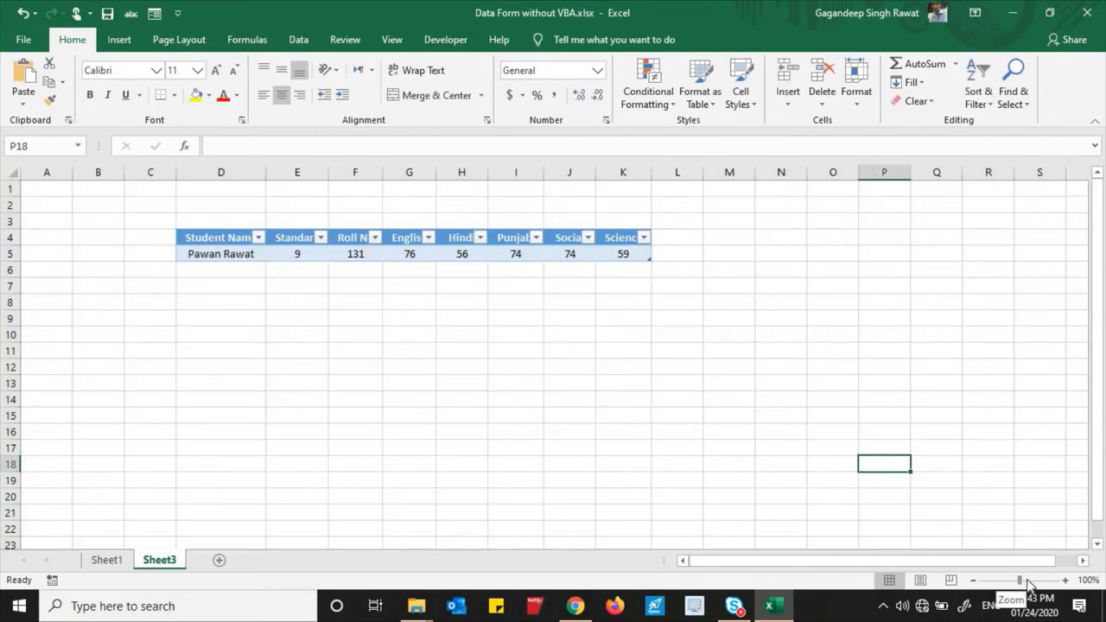
drag(1021, 580, 1021, 581)
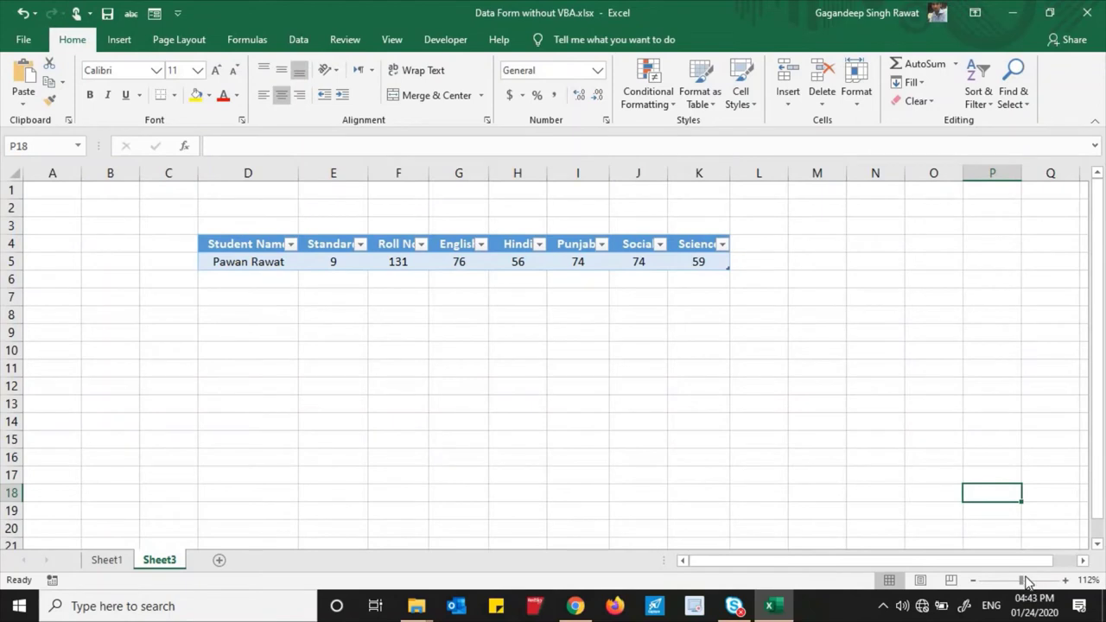
click(1028, 581)
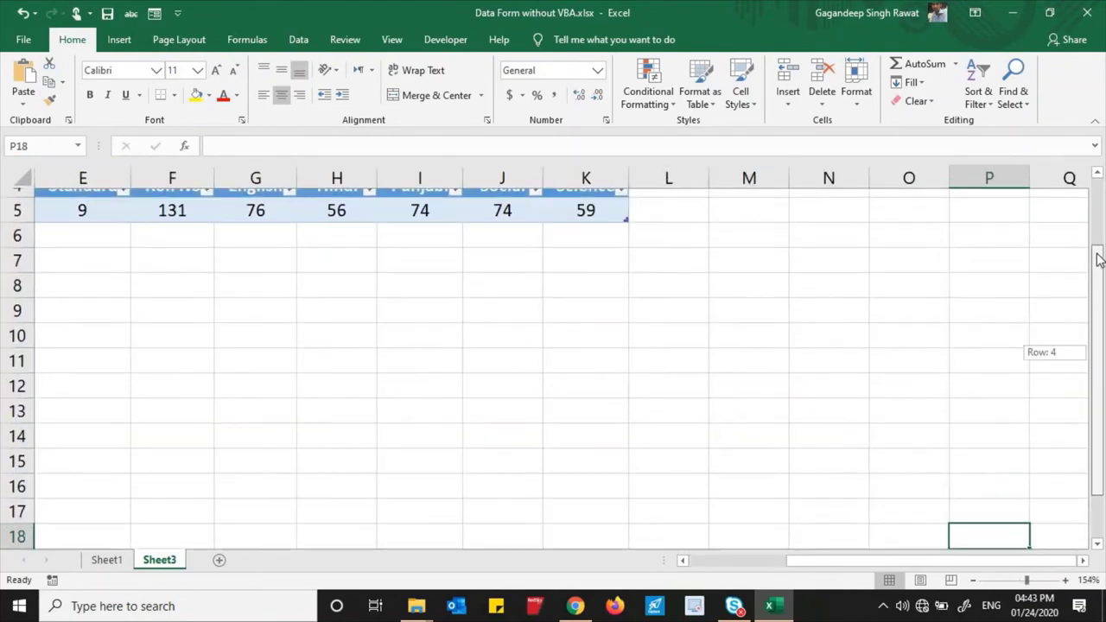
drag(1101, 360, 1047, 309)
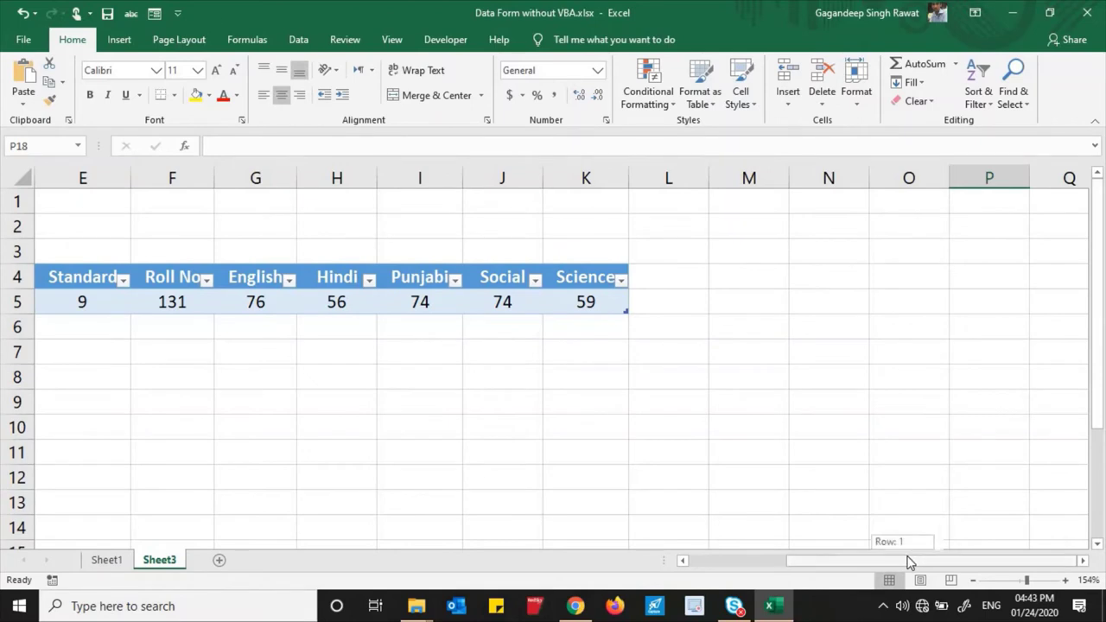
drag(910, 563, 761, 563)
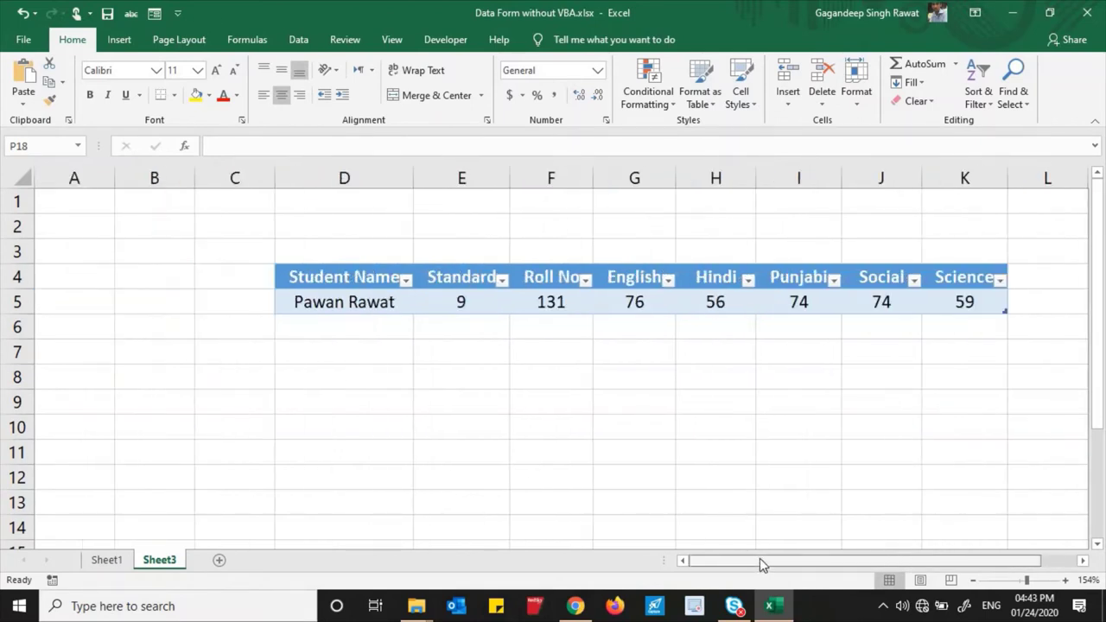
click(1083, 560)
click(1083, 560)
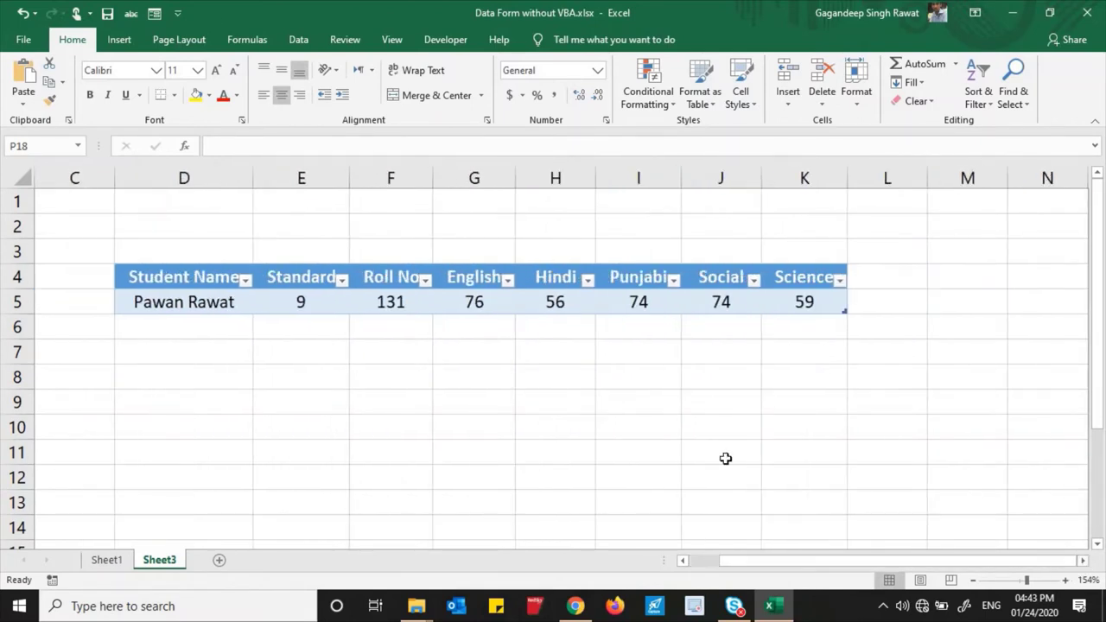
click(725, 459)
click(307, 302)
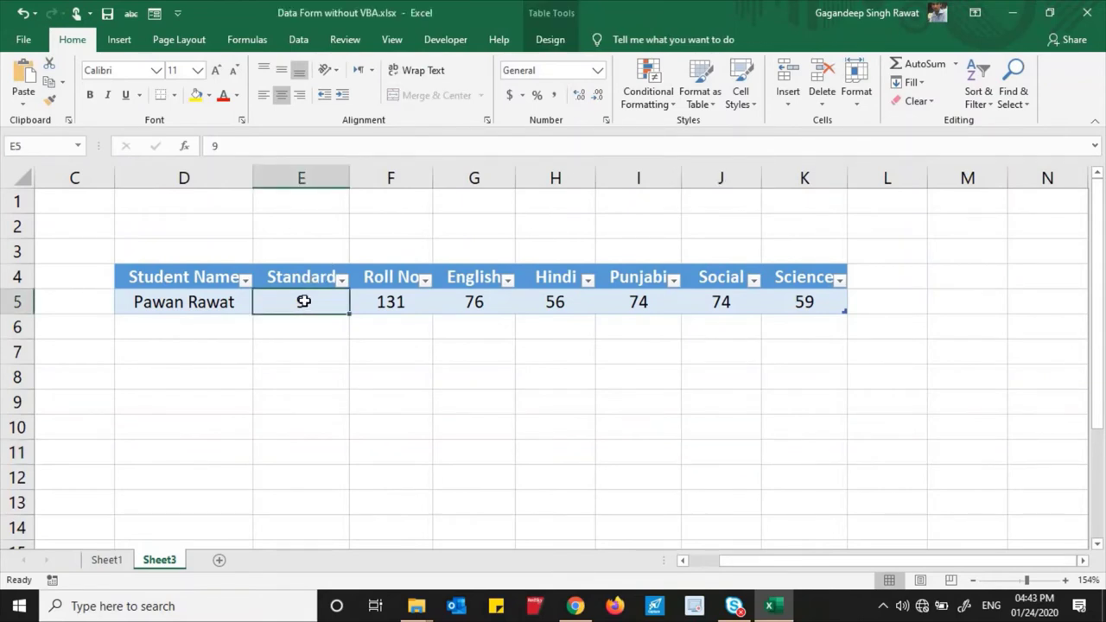
Start a new Data Form record with the student's name, standard 9 and roll no 132
click(154, 14)
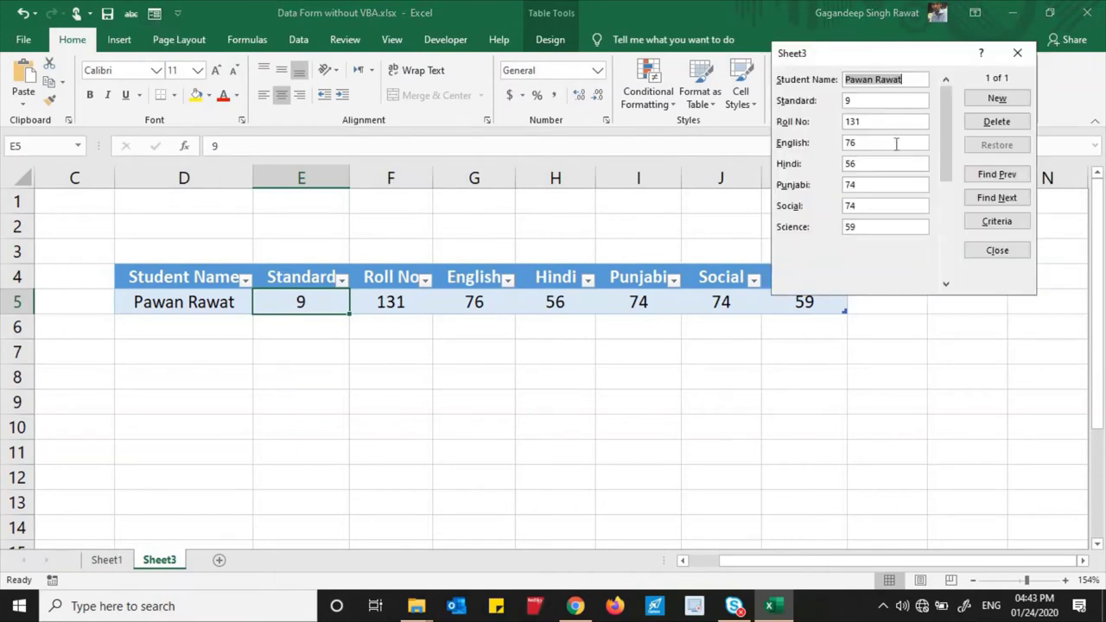
click(998, 100)
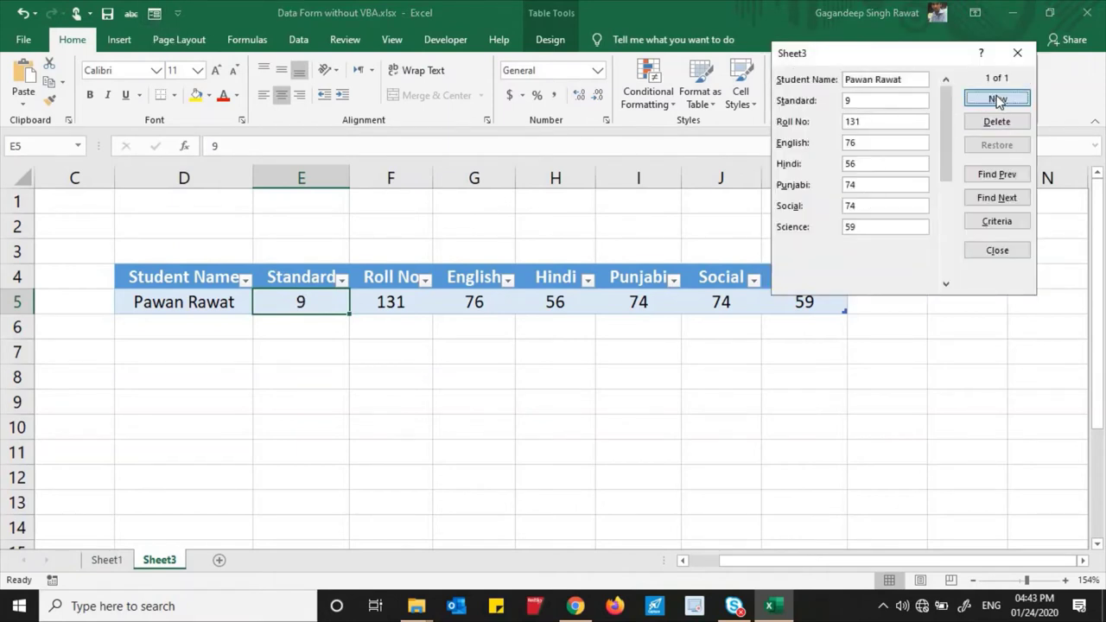
text(R)
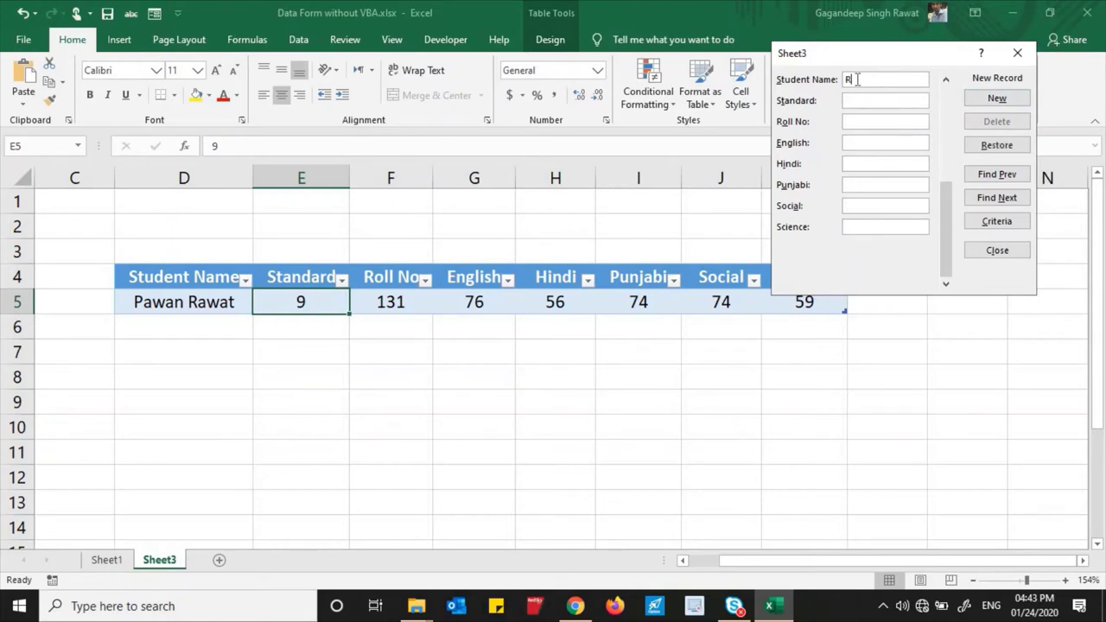
text(avinder )
text(Singh)
text(9)
text(1321)
key(BackSpace)
key(Tab)
Enter marks 76, 84, 67, 84 and 85 and add the record to row 6
text(76)
key(Tab)
text(84)
key(Tab)
text(67)
key(Tab)
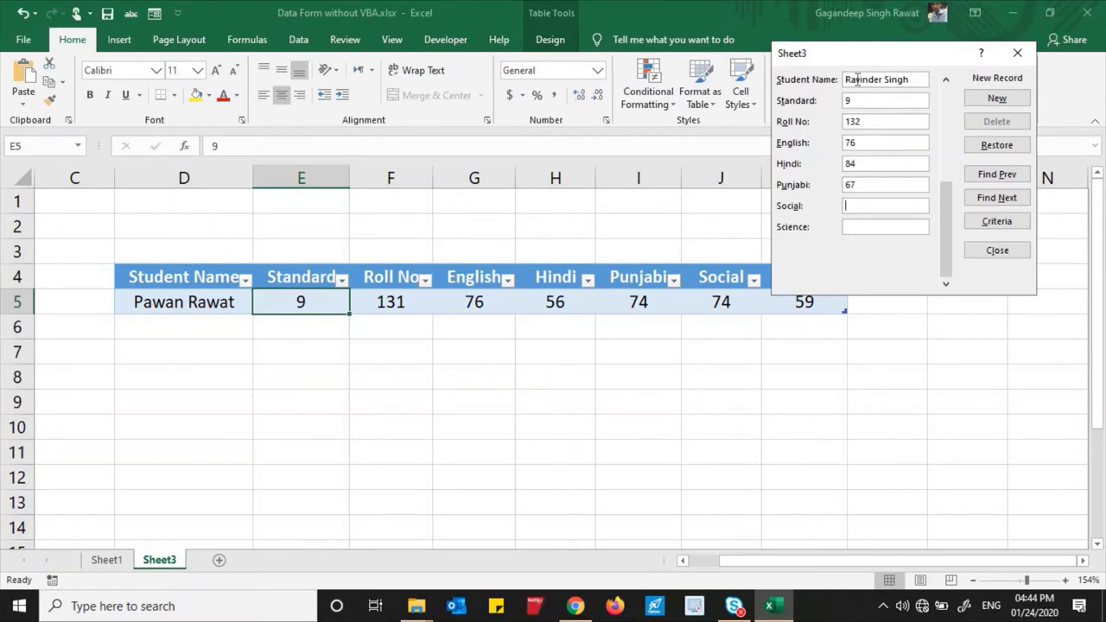
text(84)
text(85)
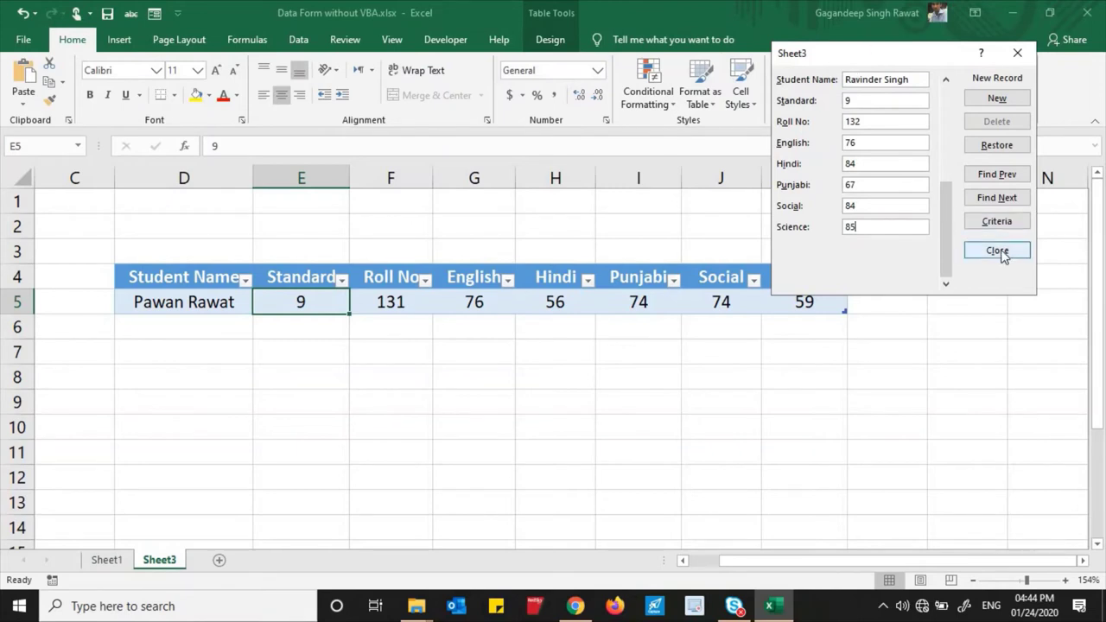
click(997, 251)
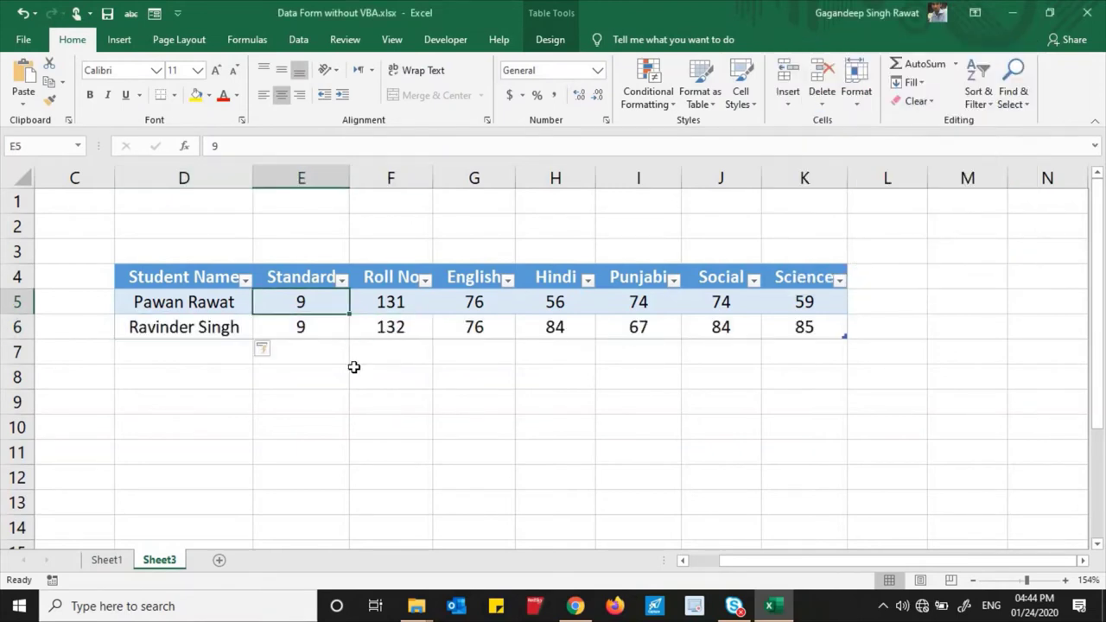
click(197, 328)
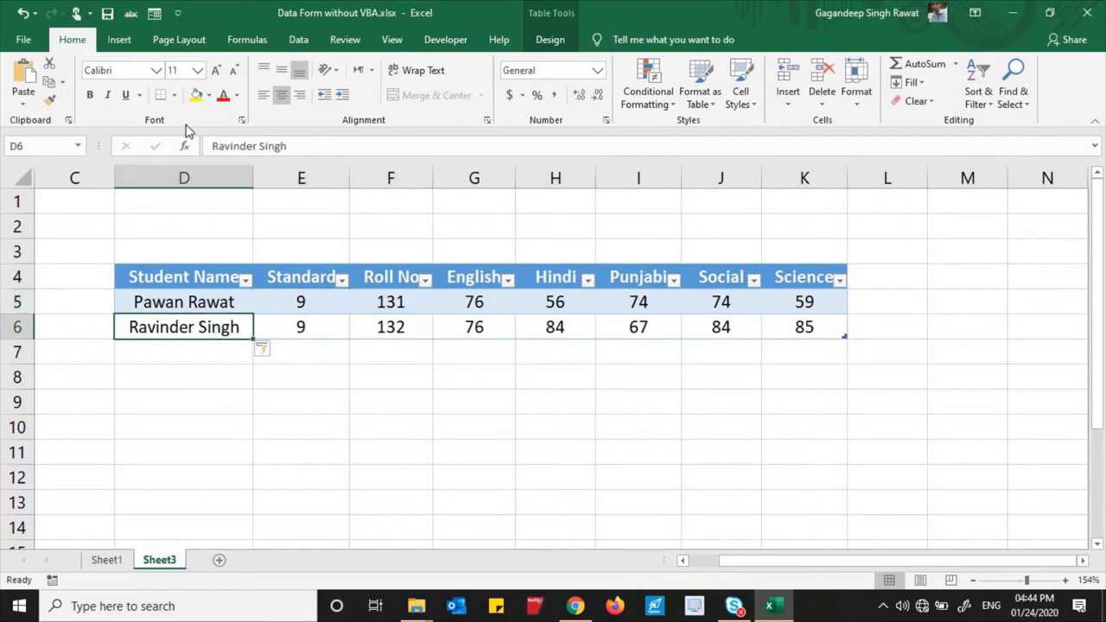
Start a new form record with the student's name, Standard 9, Roll No 133, and marks 85, 85
click(153, 13)
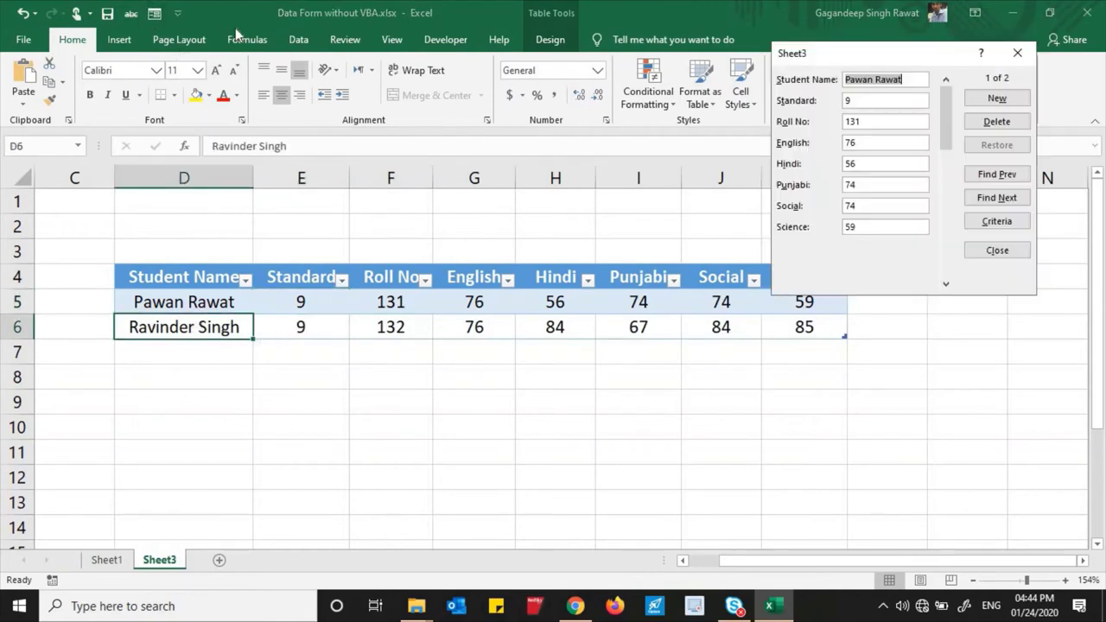
click(975, 93)
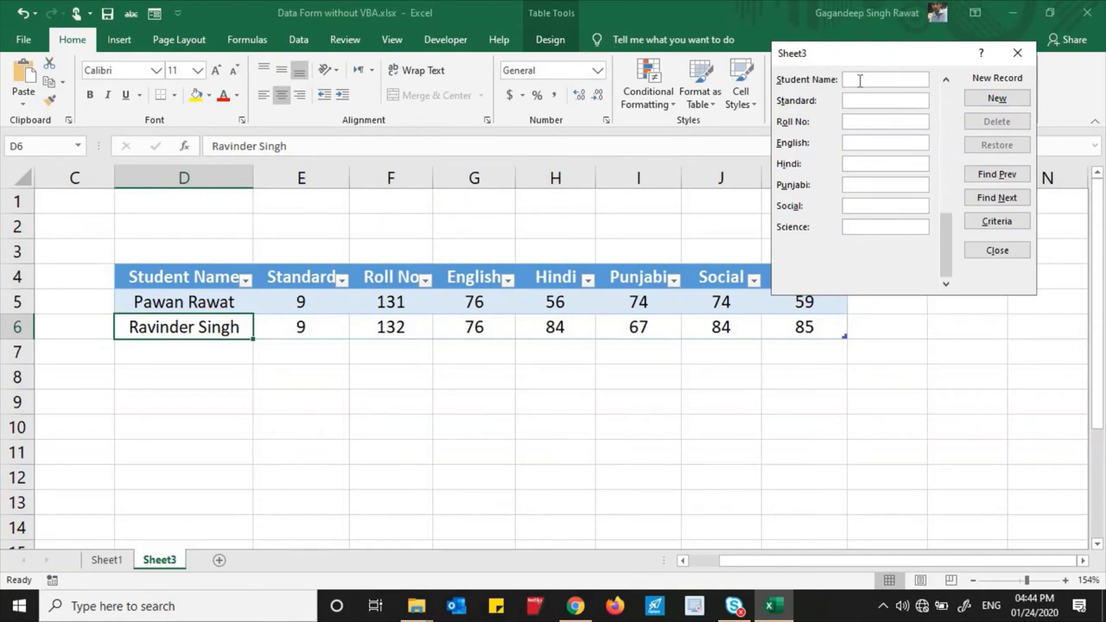
text(Sande)
text(ep Kuma)
text(r)
key(Tab)
text(9)
key(Tab)
text(133)
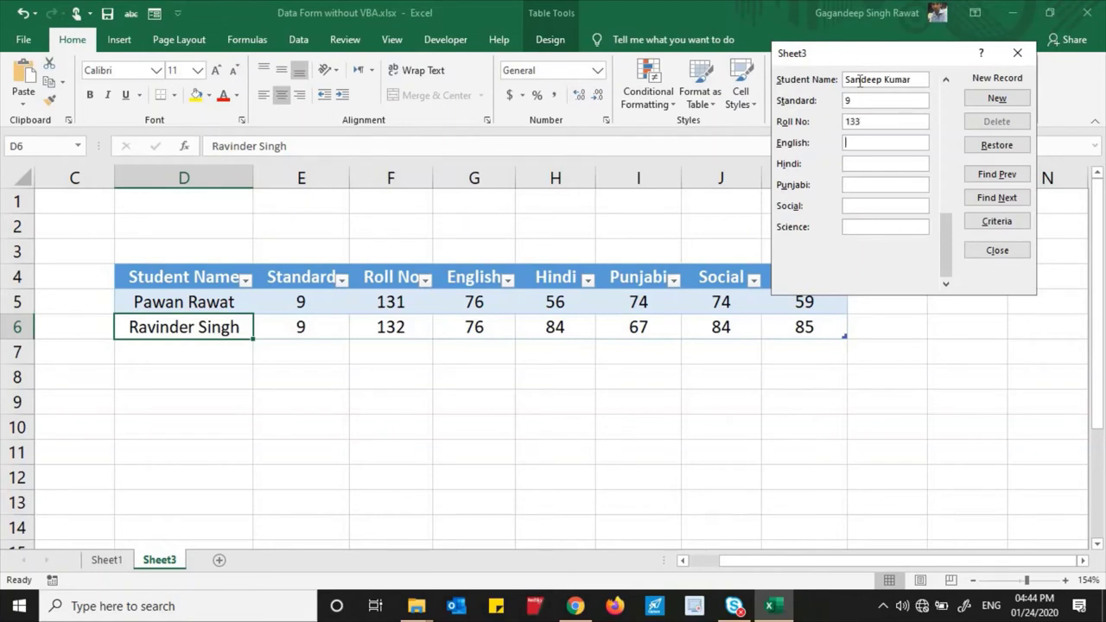
text(85)
text(8)
text(5)
Enter the remaining marks 93, 74 and 53, add the record to the table, and select roll 133
key(Tab)
text(93)
key(Tab)
text(74)
key(Tab)
text(53)
click(997, 250)
click(495, 400)
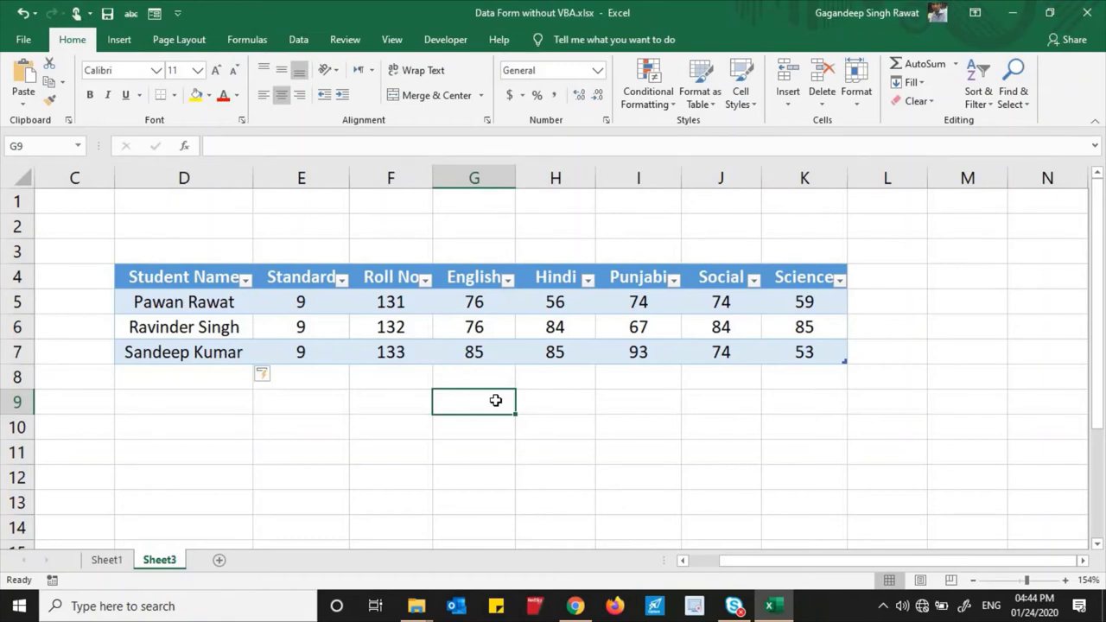
click(393, 353)
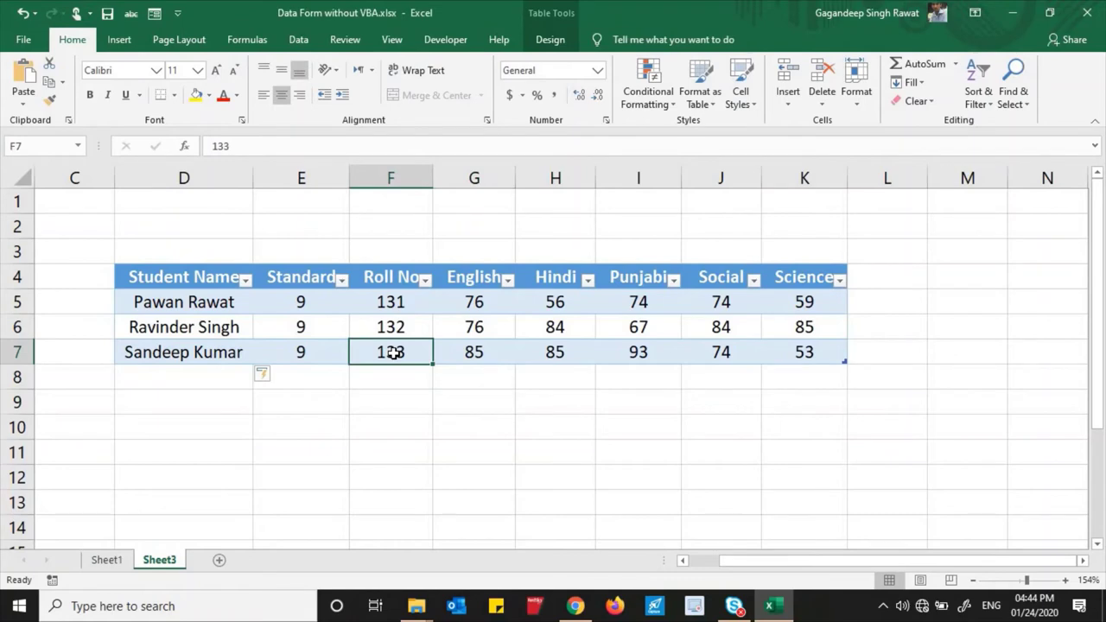
Find Roll No 133 with the form's criteria, bringing up record 3 of 3, and move the form to the middle
click(155, 14)
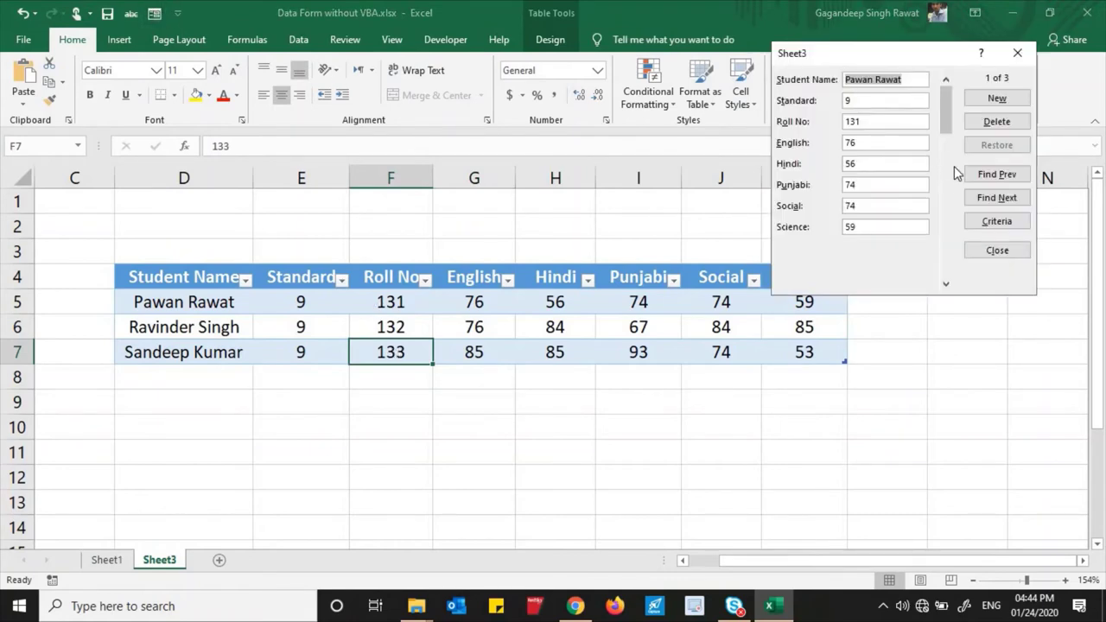
click(990, 223)
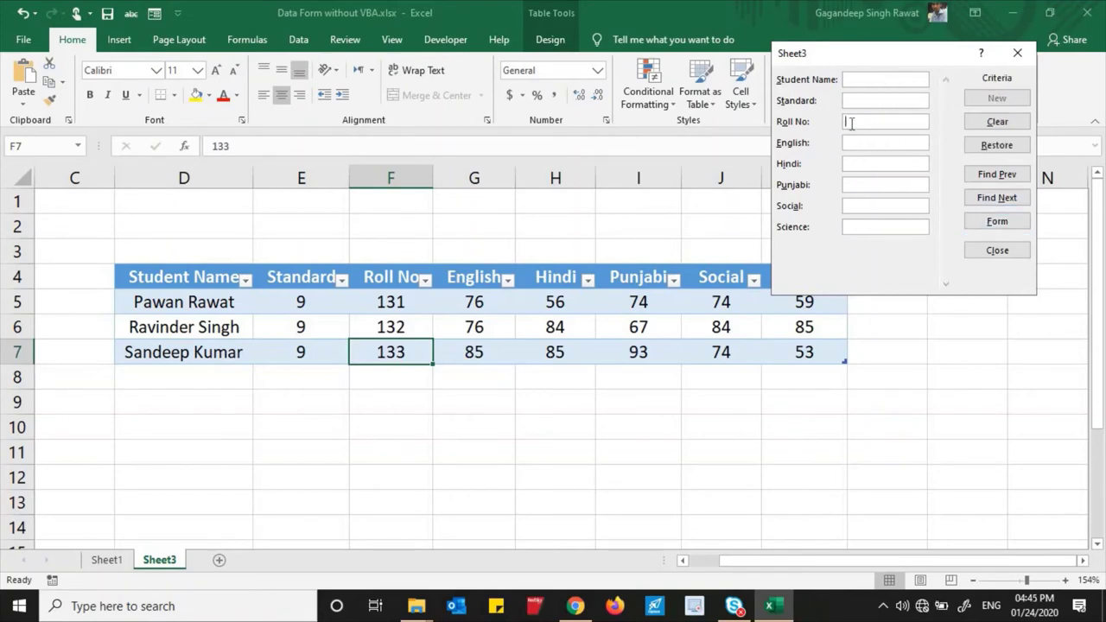
text(133)
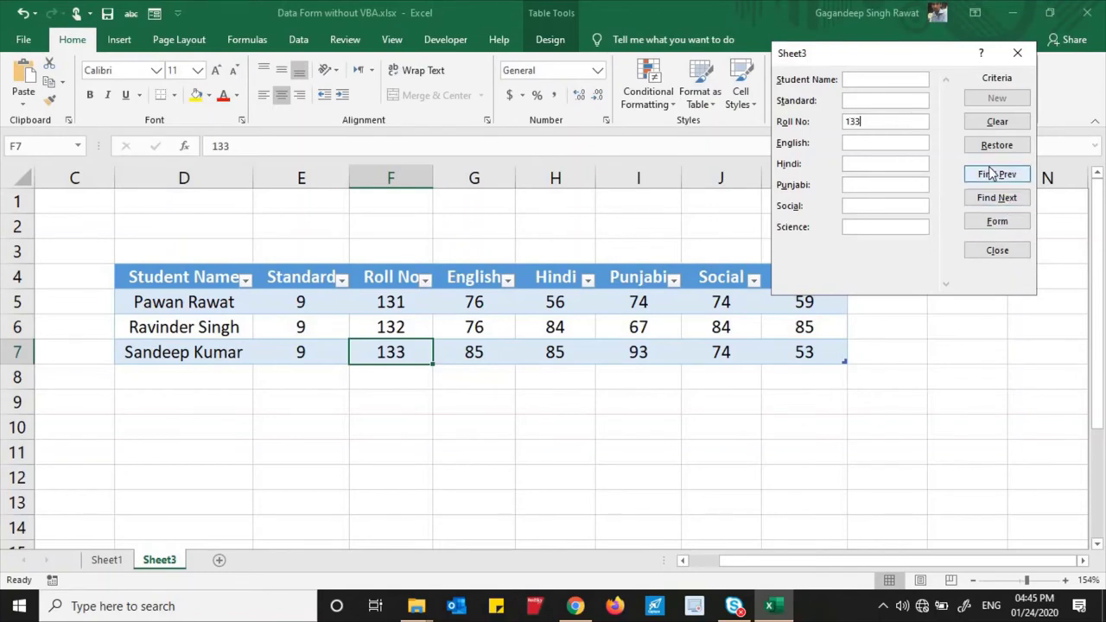
click(998, 200)
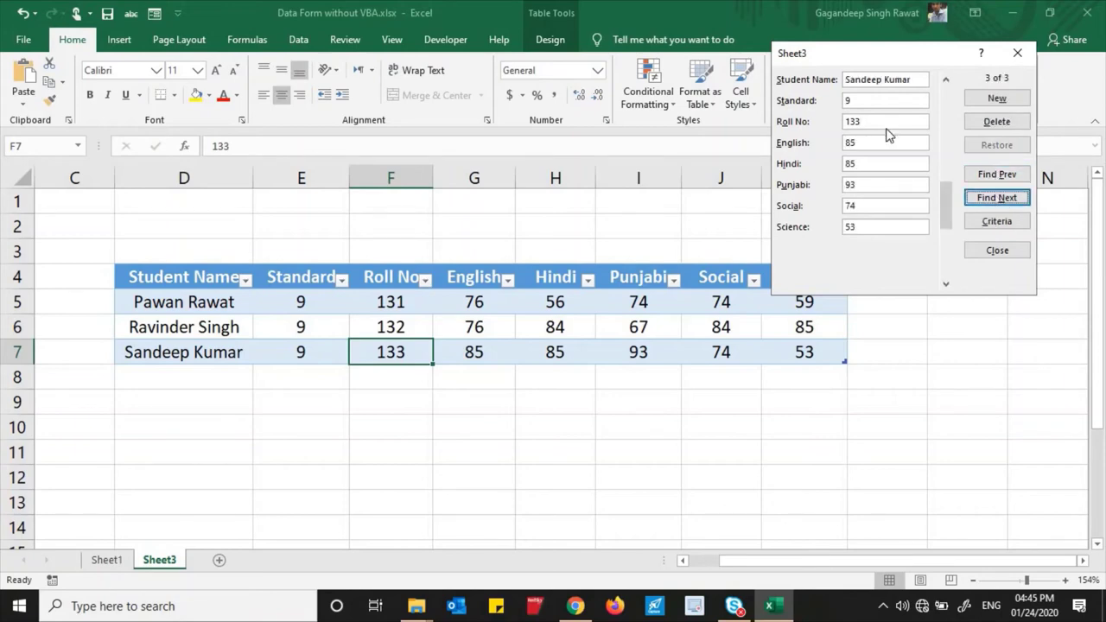
drag(884, 50, 574, 143)
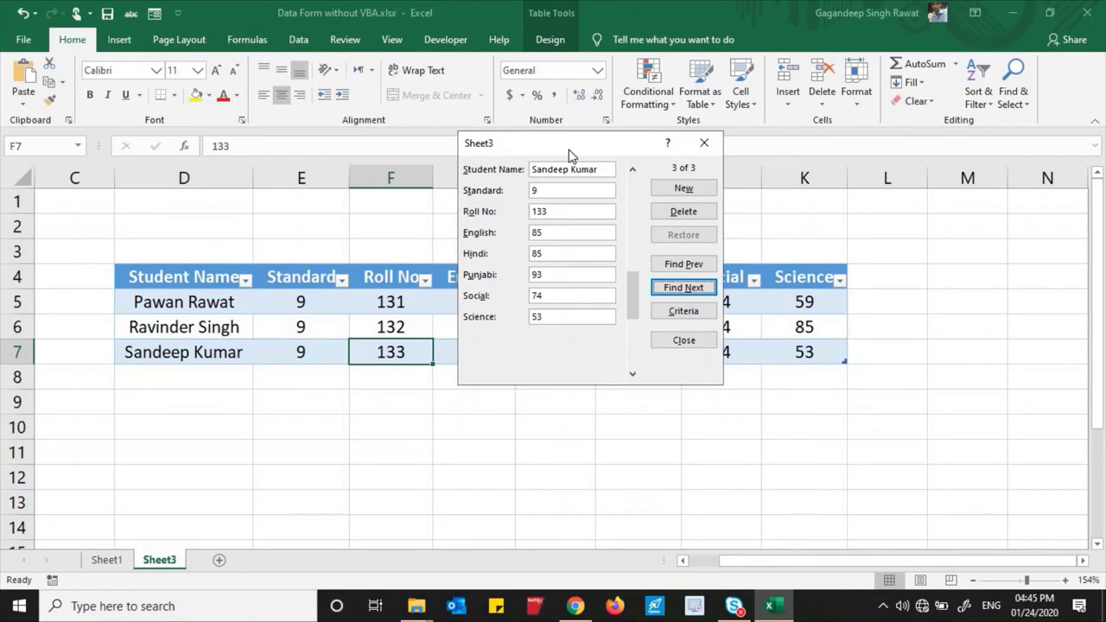
click(704, 143)
click(108, 564)
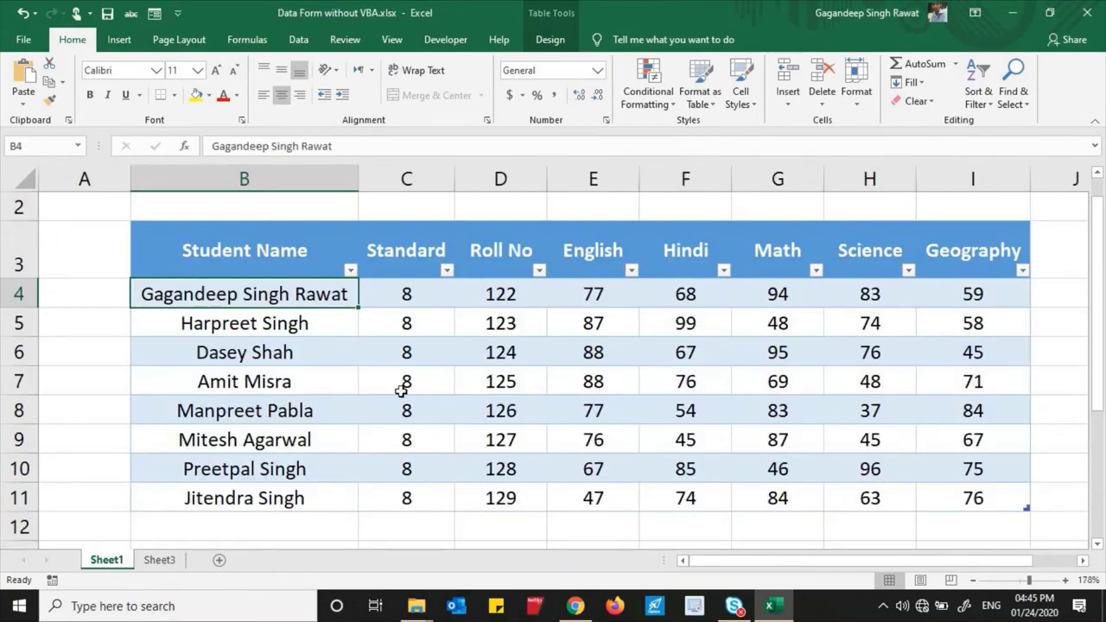
click(320, 379)
click(526, 384)
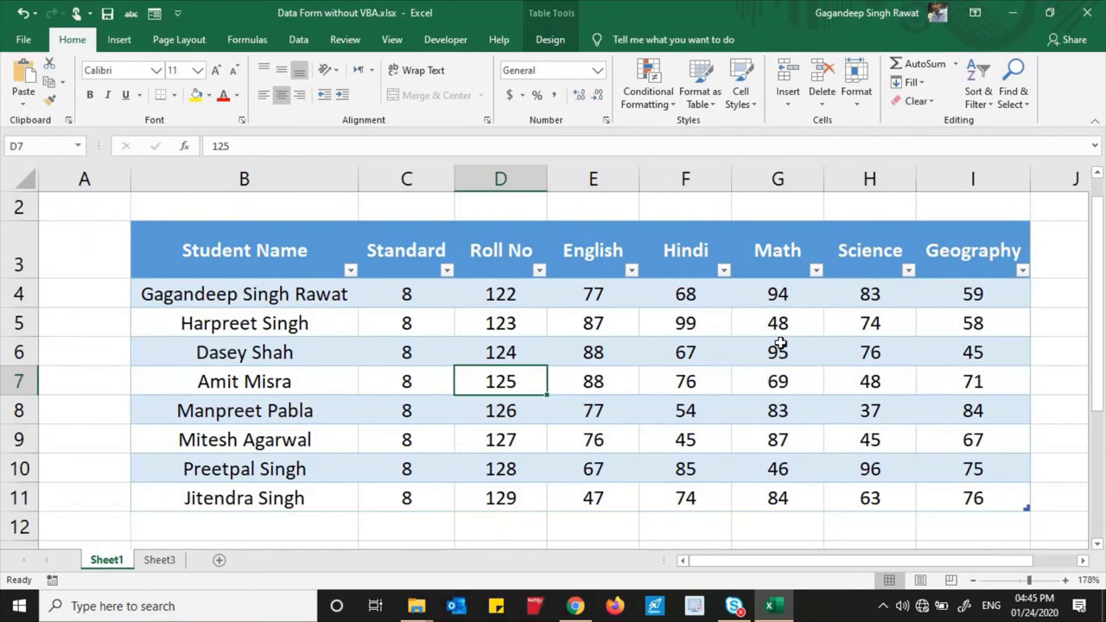
click(784, 297)
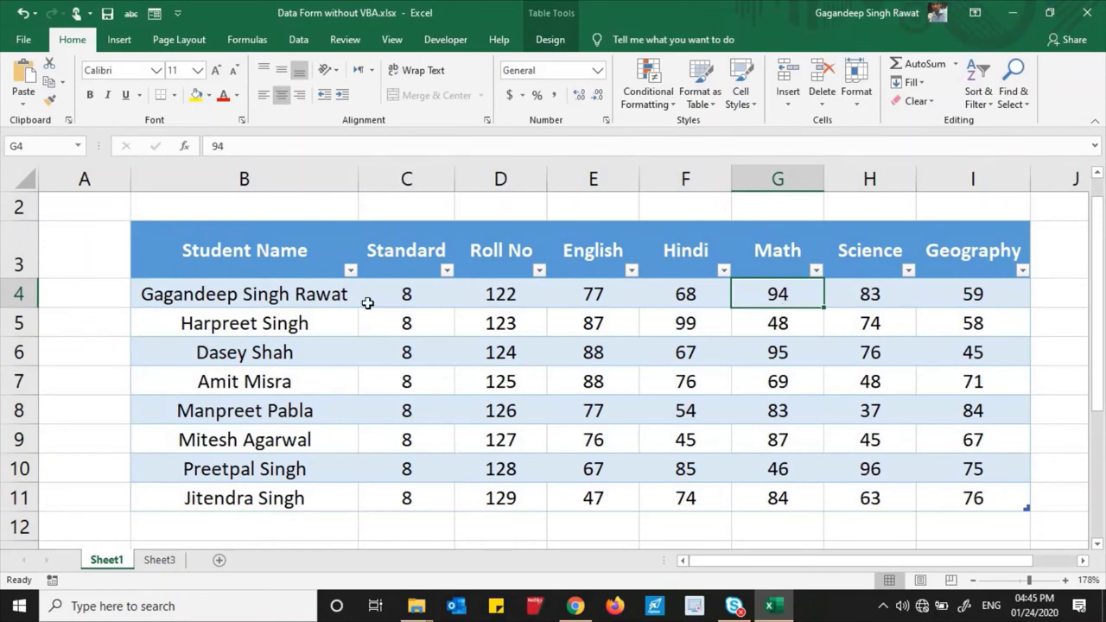
mouse_move(260, 287)
mouse_down()
mouse_move(521, 301)
mouse_move(773, 292)
mouse_up()
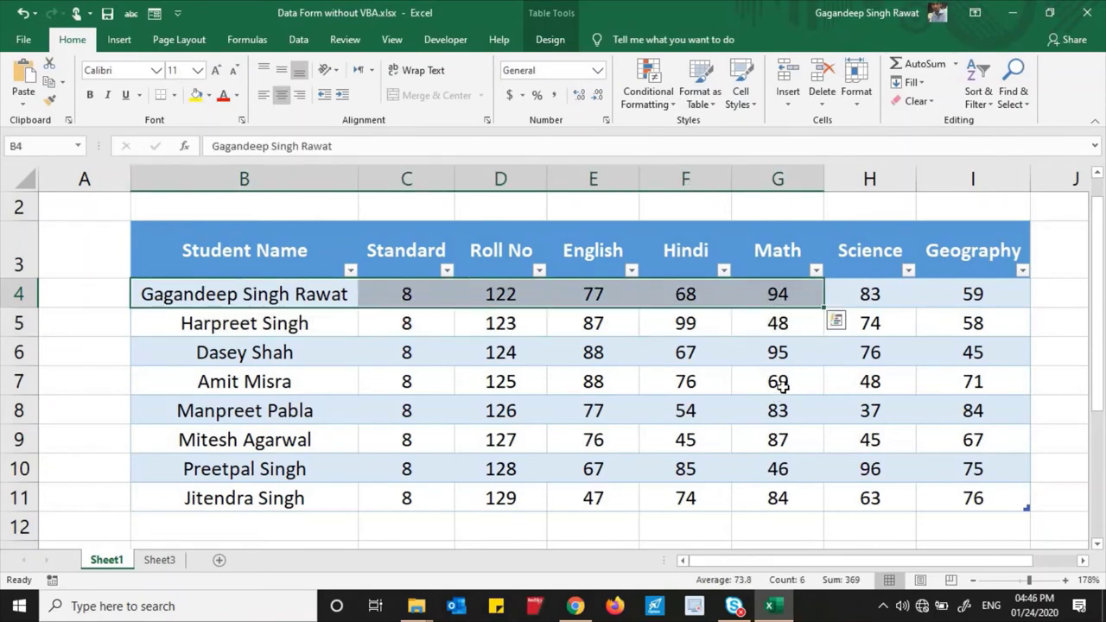
drag(778, 352, 493, 358)
drag(345, 368, 285, 352)
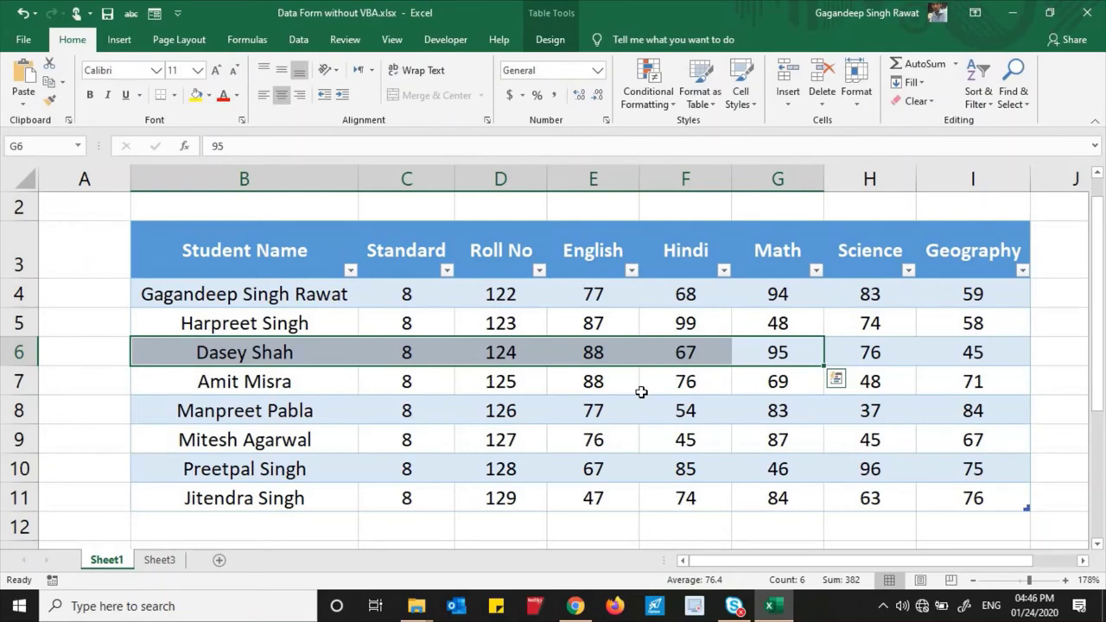
click(274, 295)
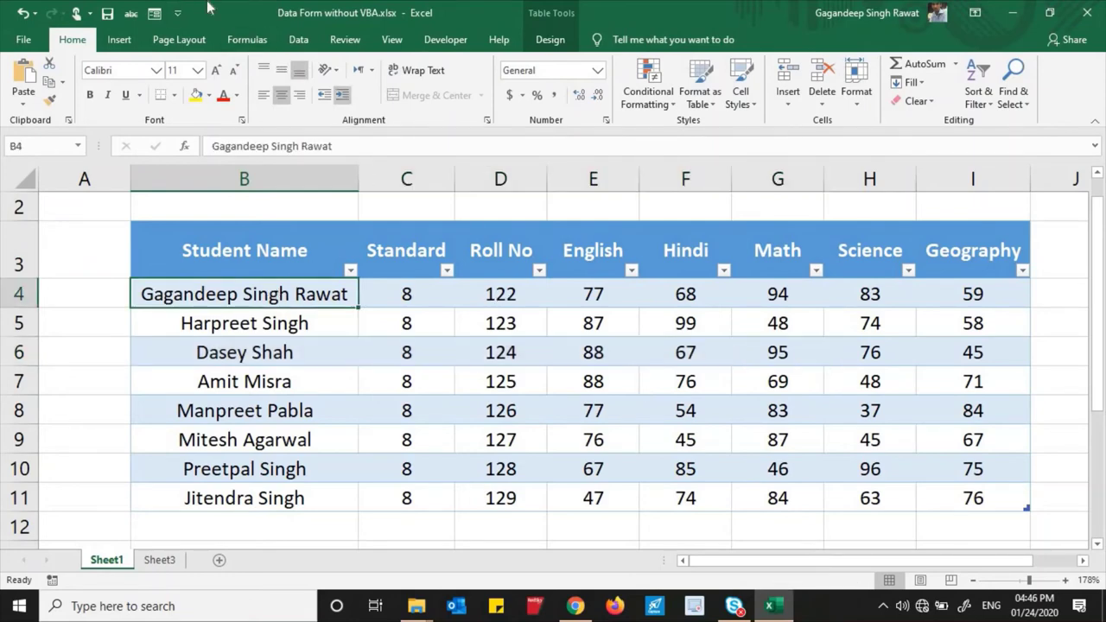
click(155, 13)
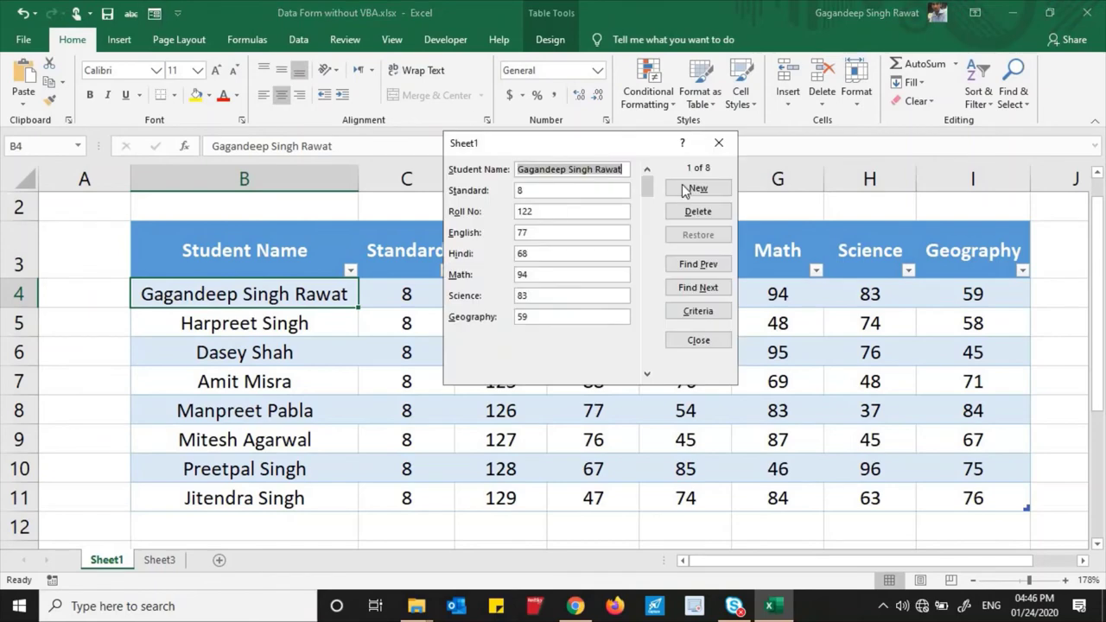
click(704, 311)
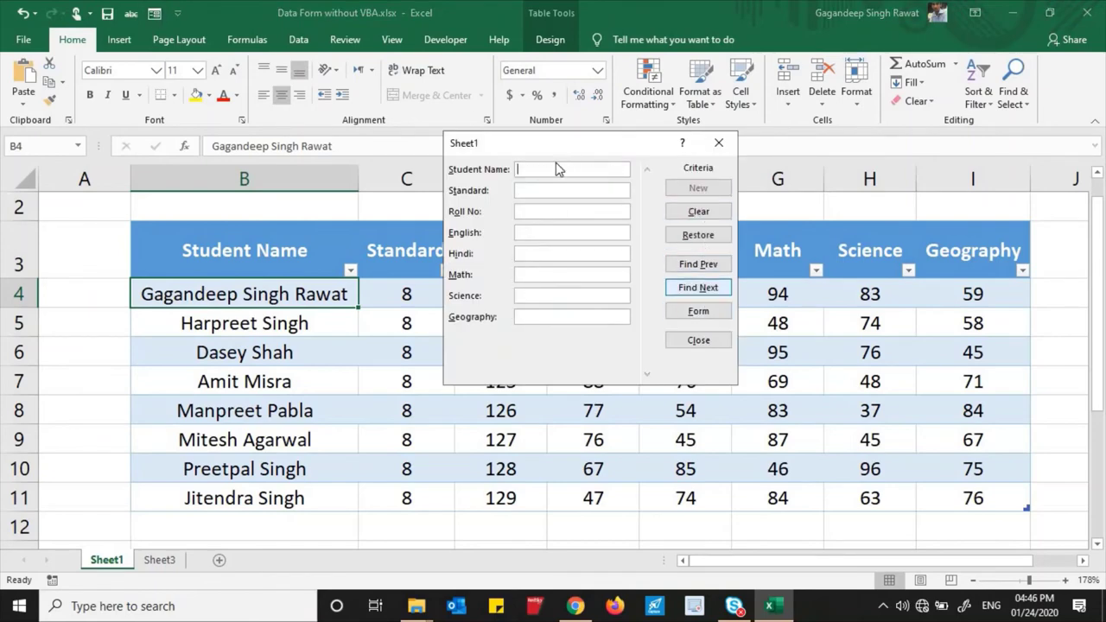
click(526, 274)
text(>)
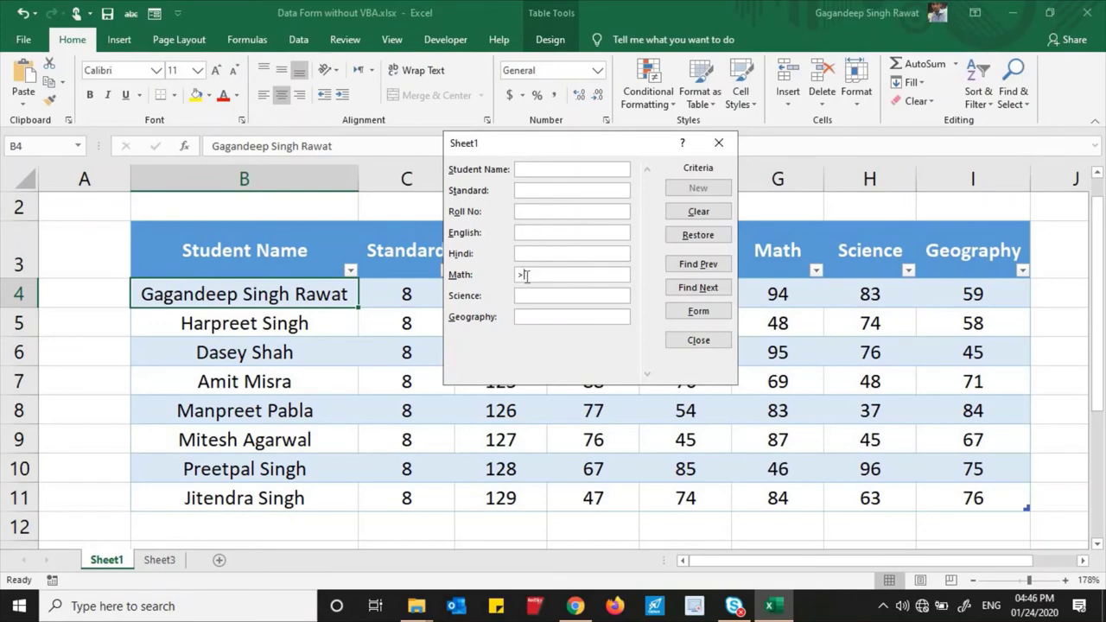
text(93)
click(690, 290)
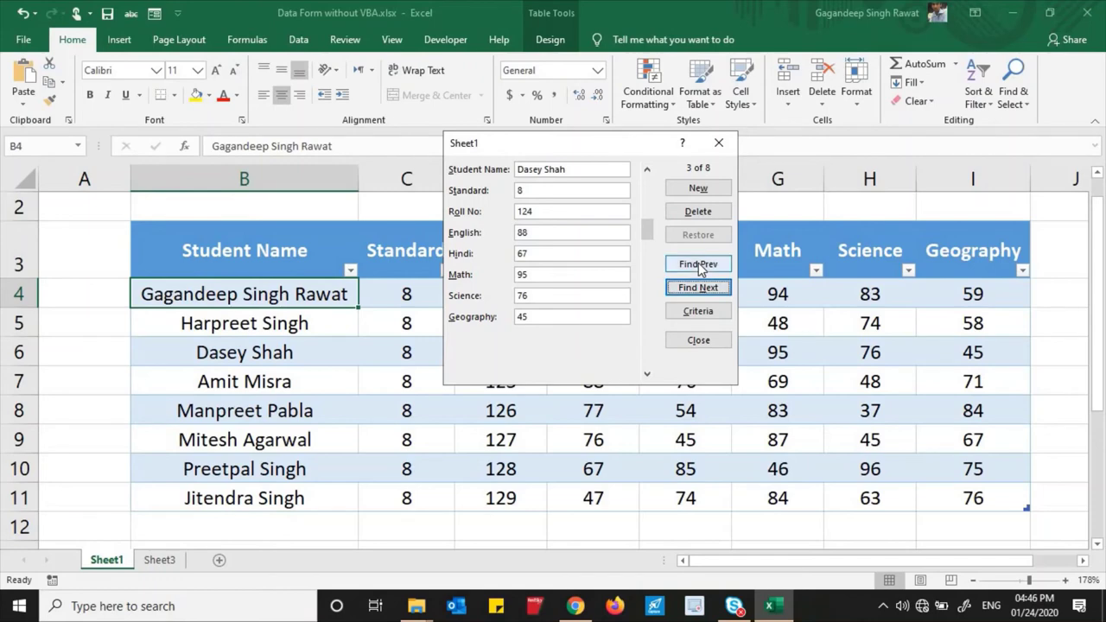
double_click(700, 267)
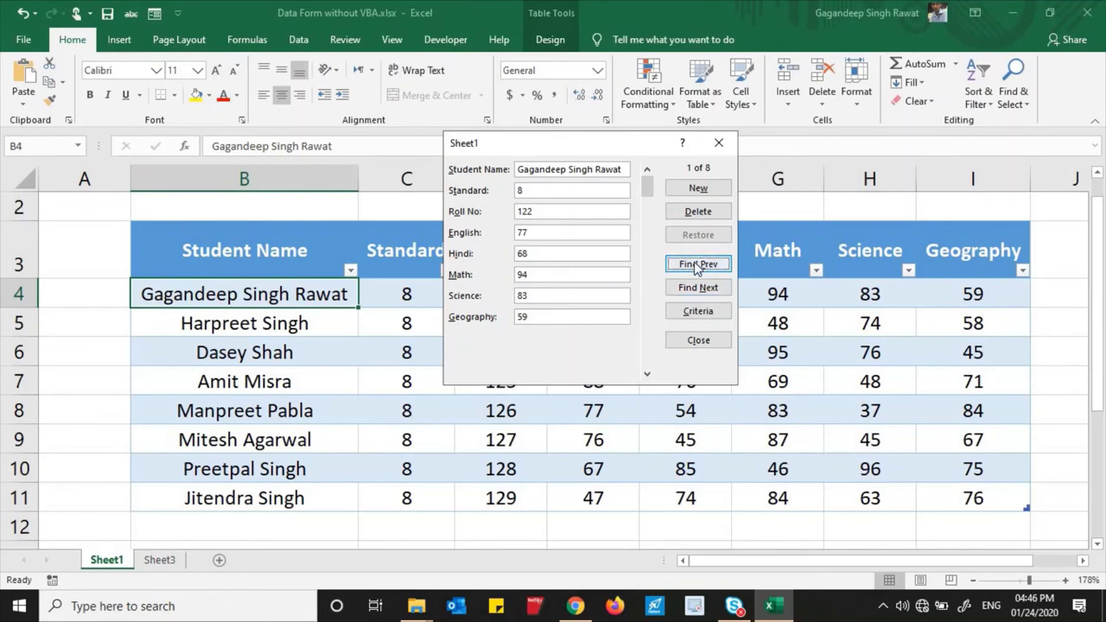
double_click(701, 288)
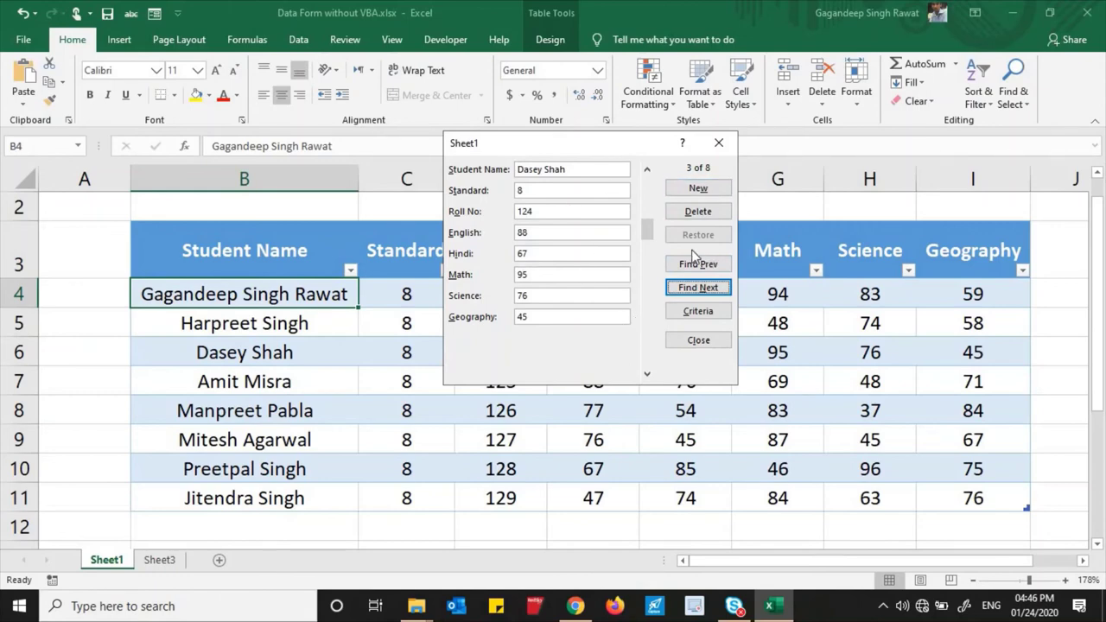
click(717, 149)
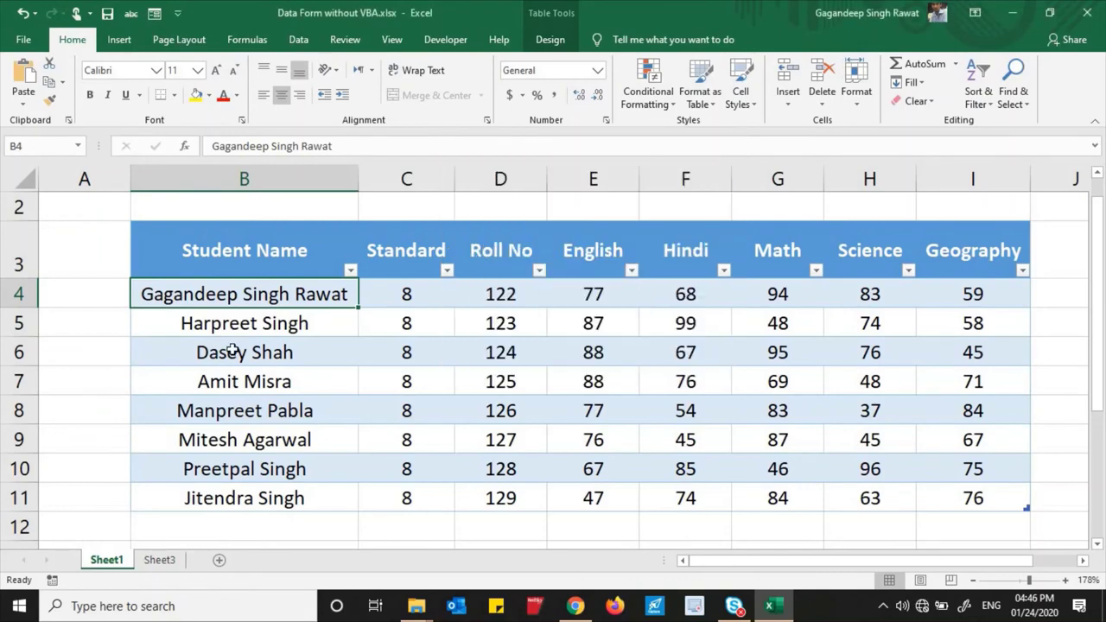
click(154, 15)
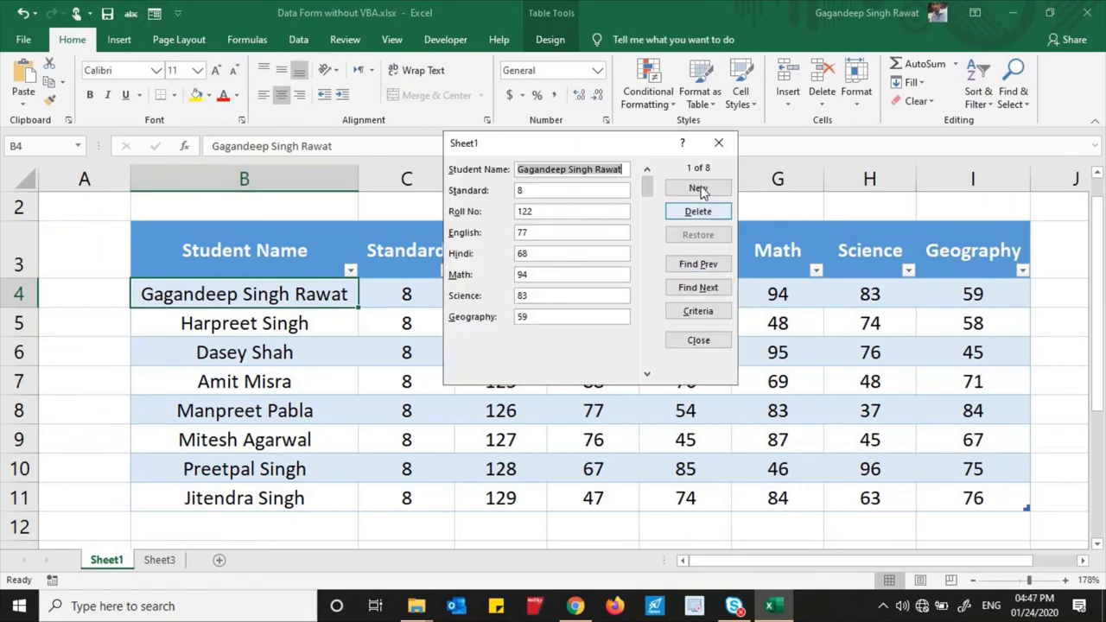
click(695, 266)
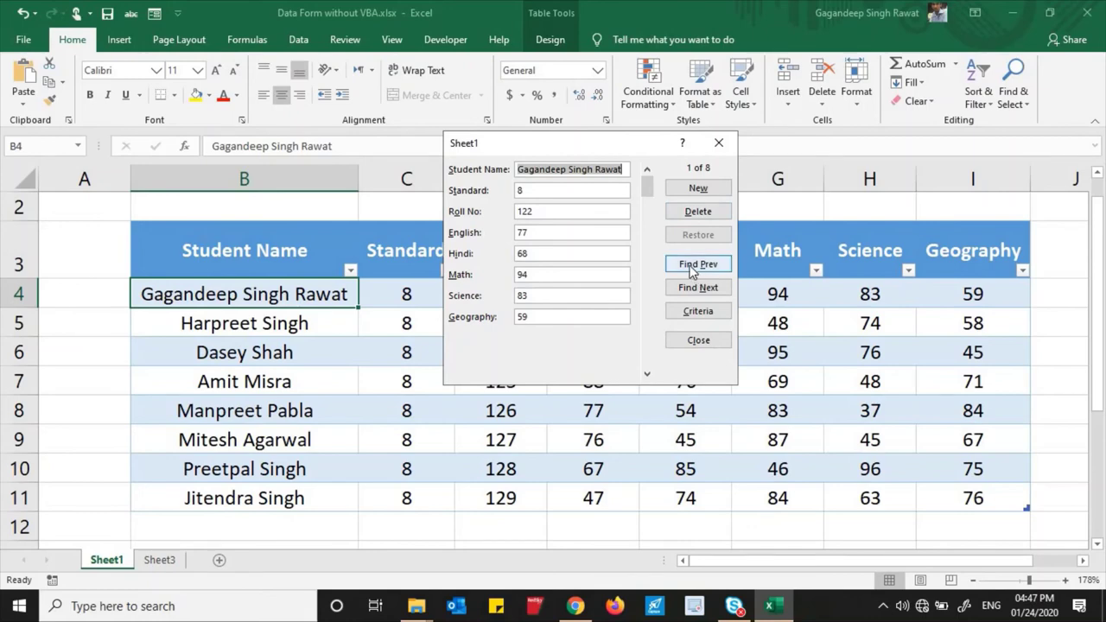
click(693, 289)
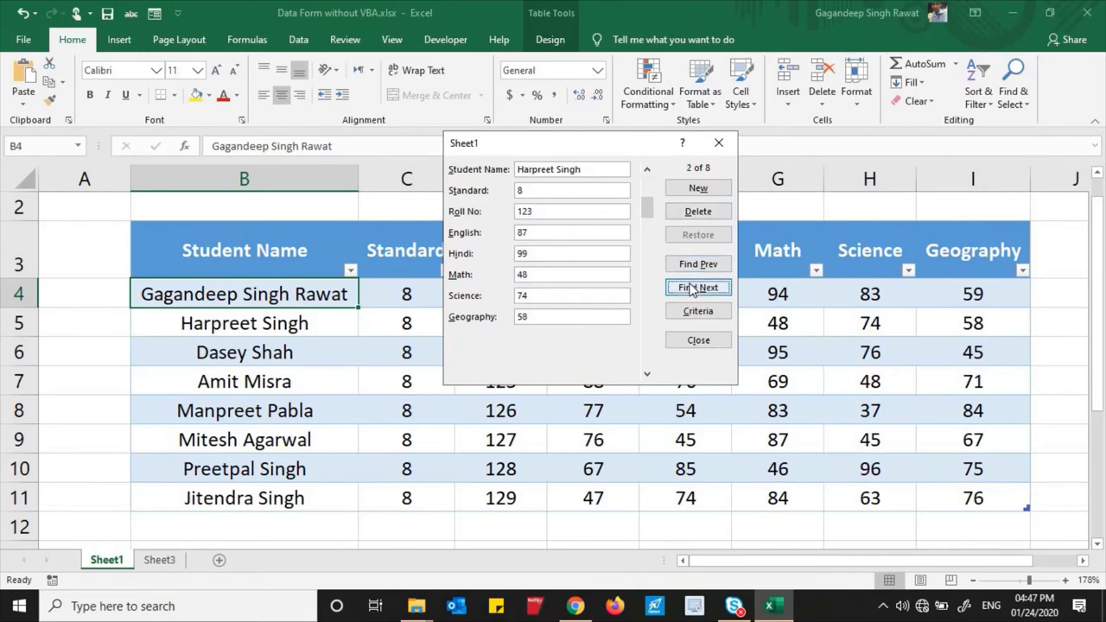
click(693, 289)
click(693, 289)
click(692, 288)
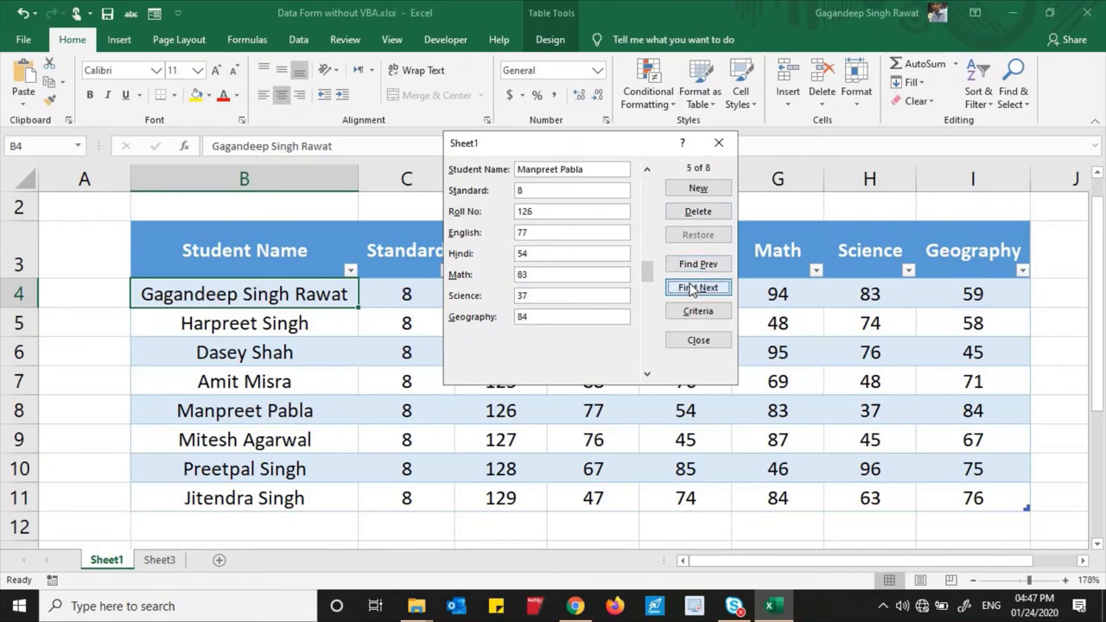
click(692, 289)
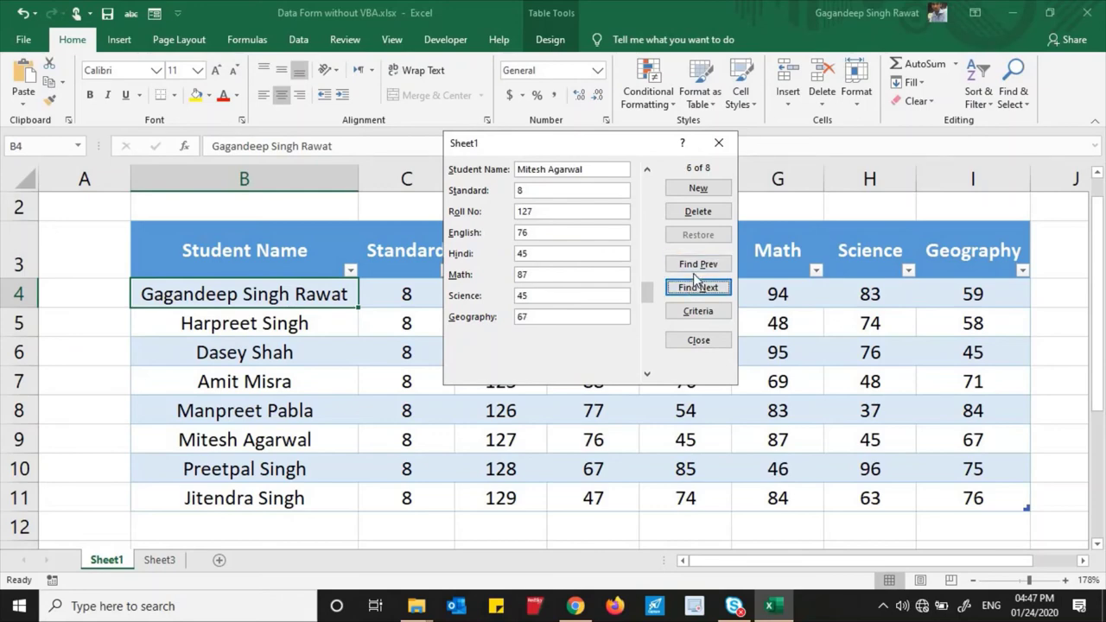
click(697, 265)
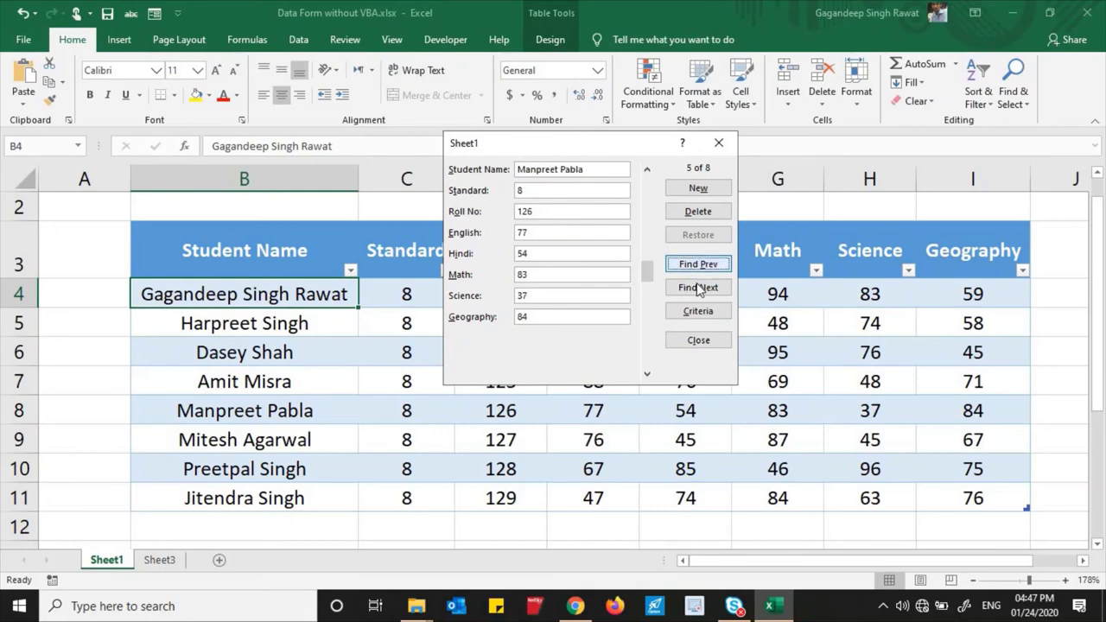
click(696, 285)
click(696, 264)
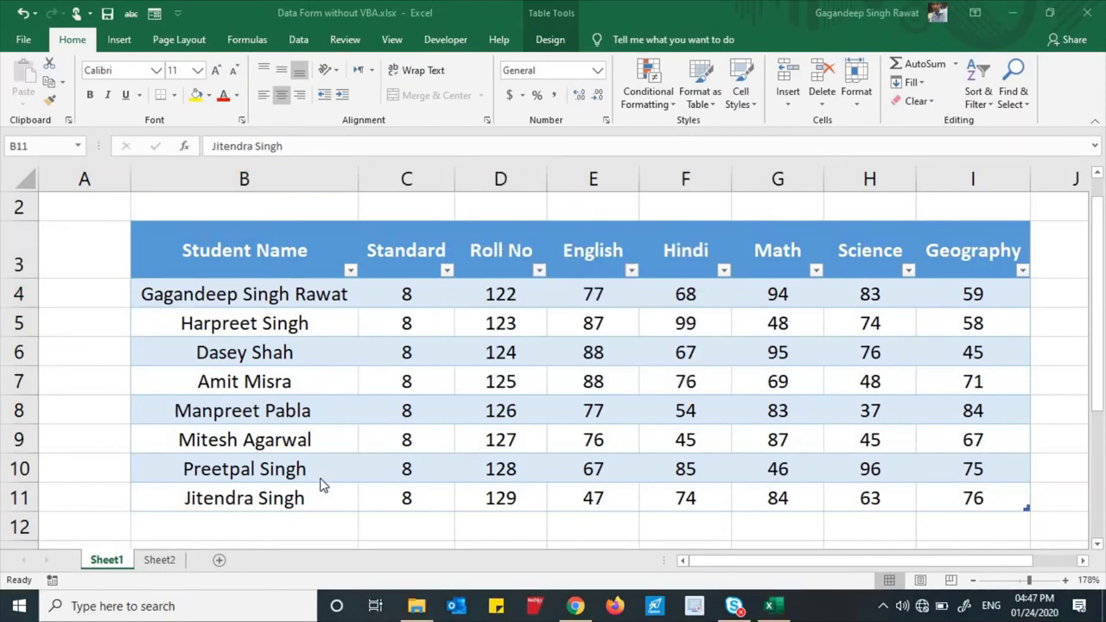
Bring up record 8 of 8, Roll No 129, in the data form and request its deletion
click(288, 498)
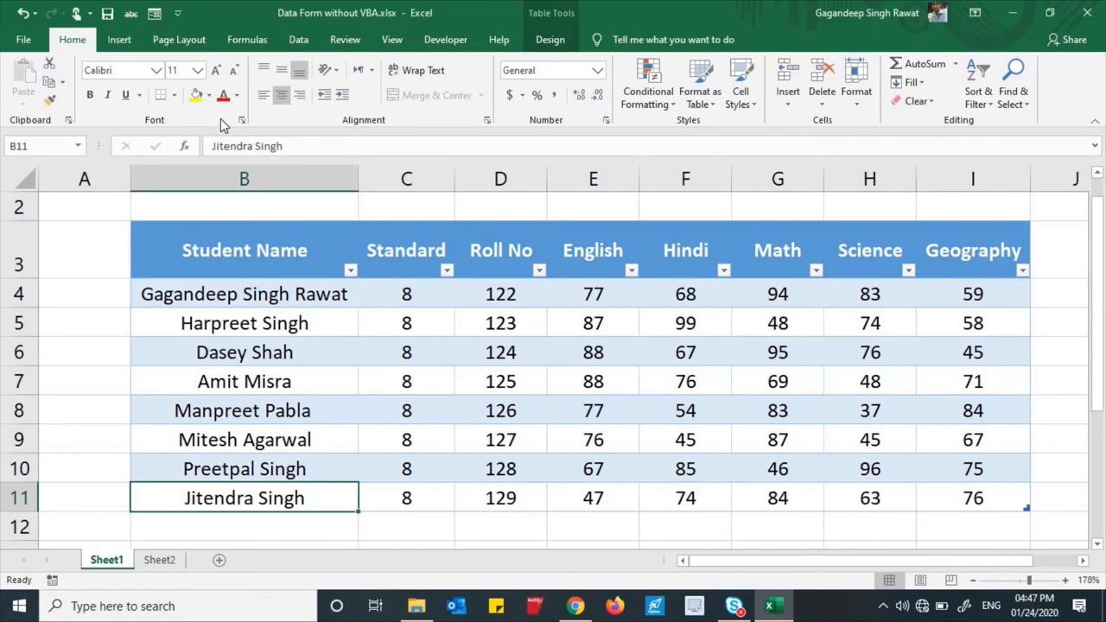
click(155, 13)
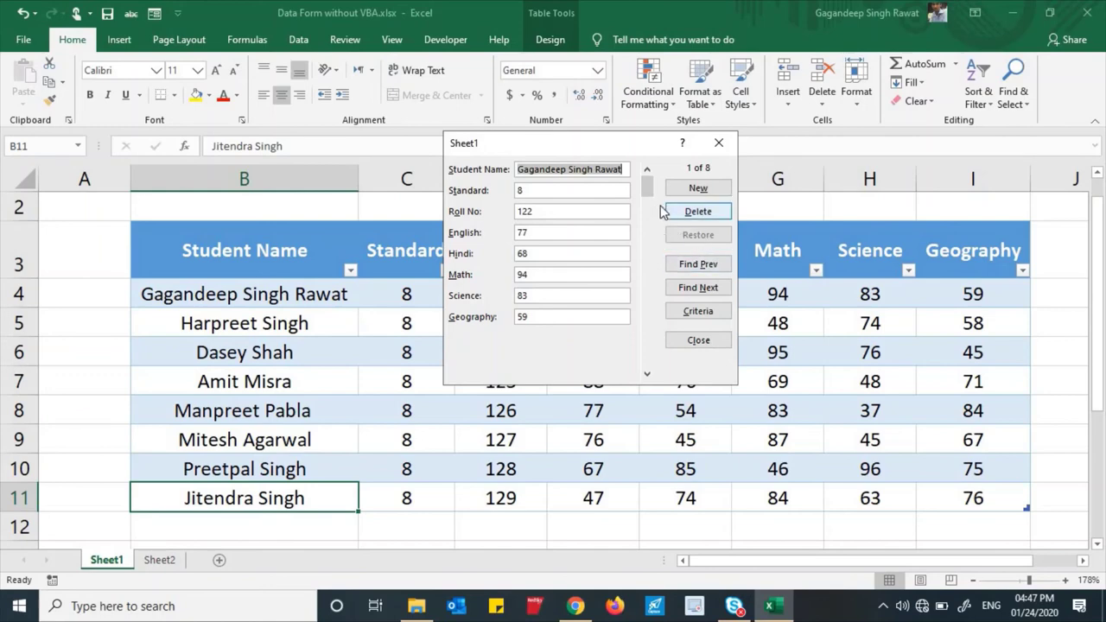
drag(648, 186, 654, 361)
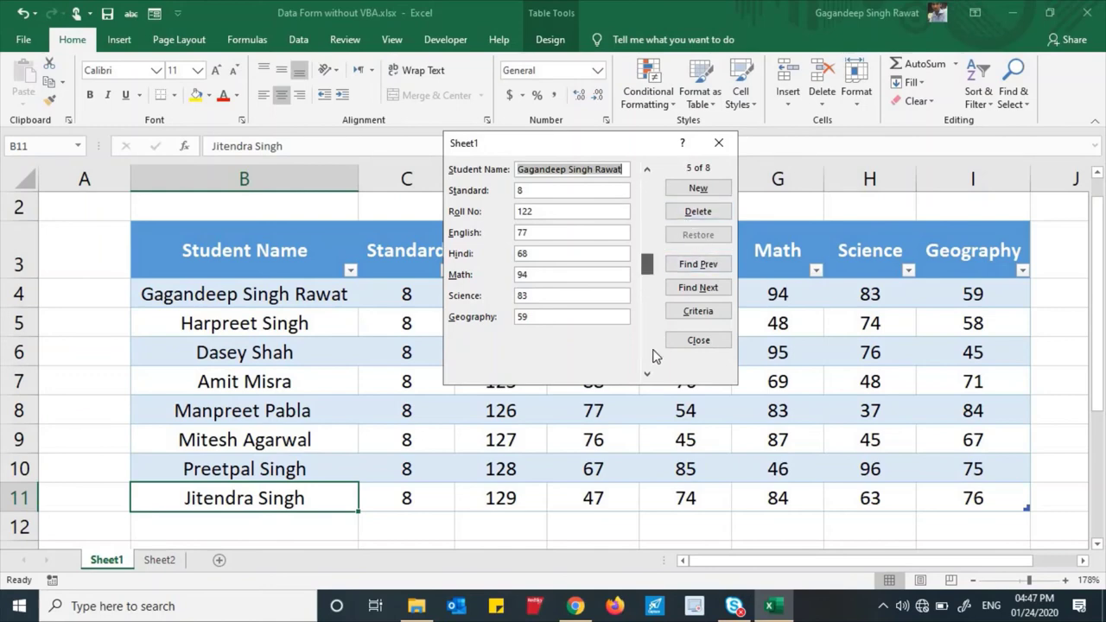
click(705, 267)
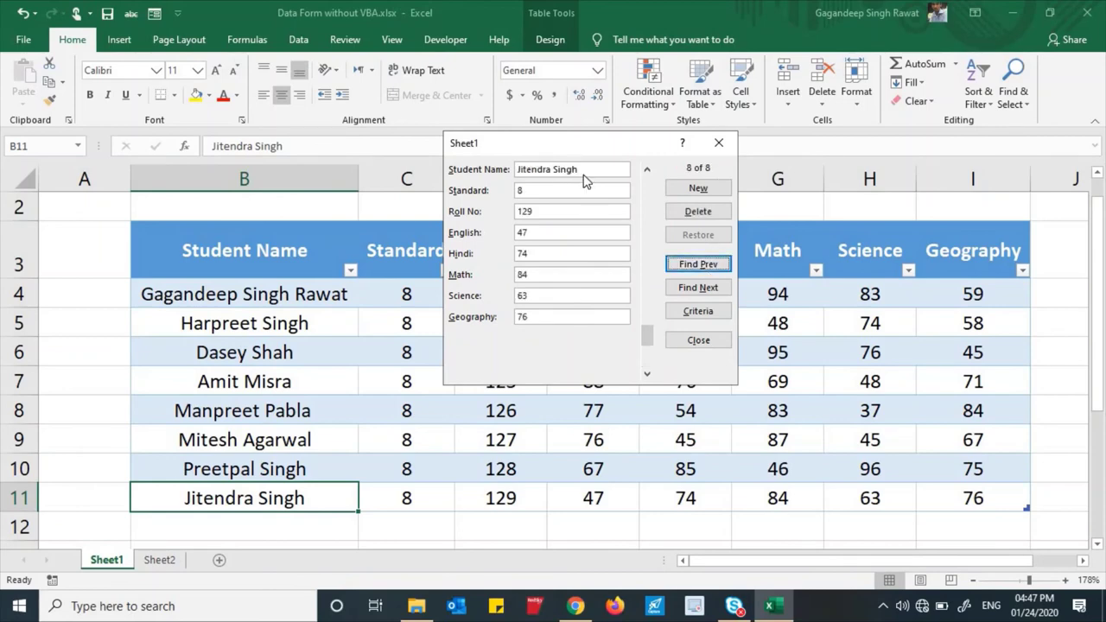
click(698, 211)
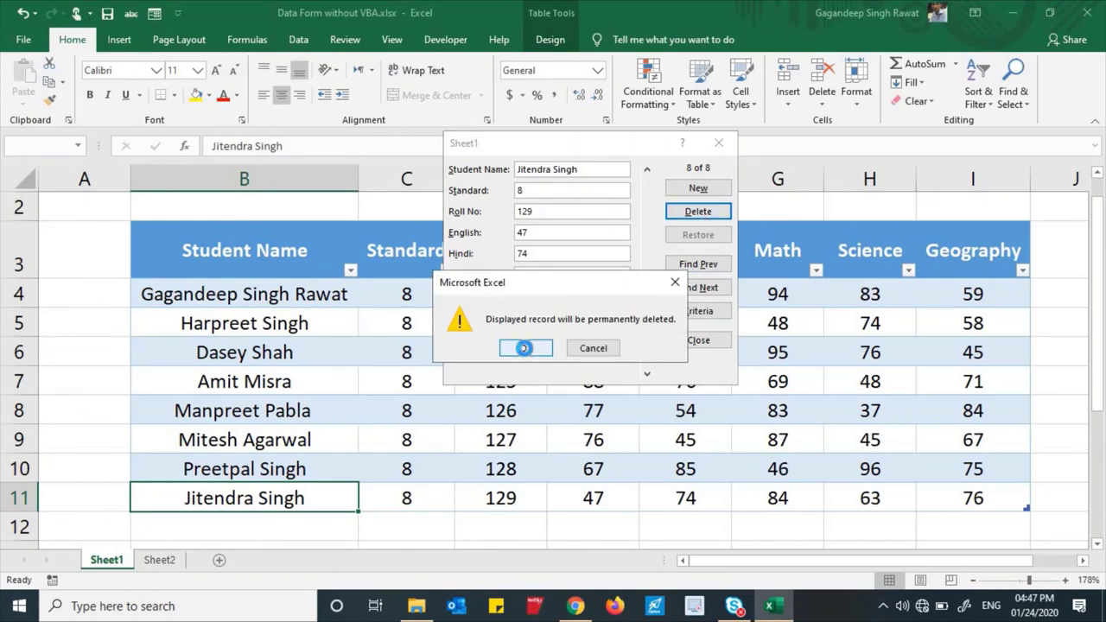
Confirm deleting Roll No 129, then search the form for Roll No 128
click(523, 347)
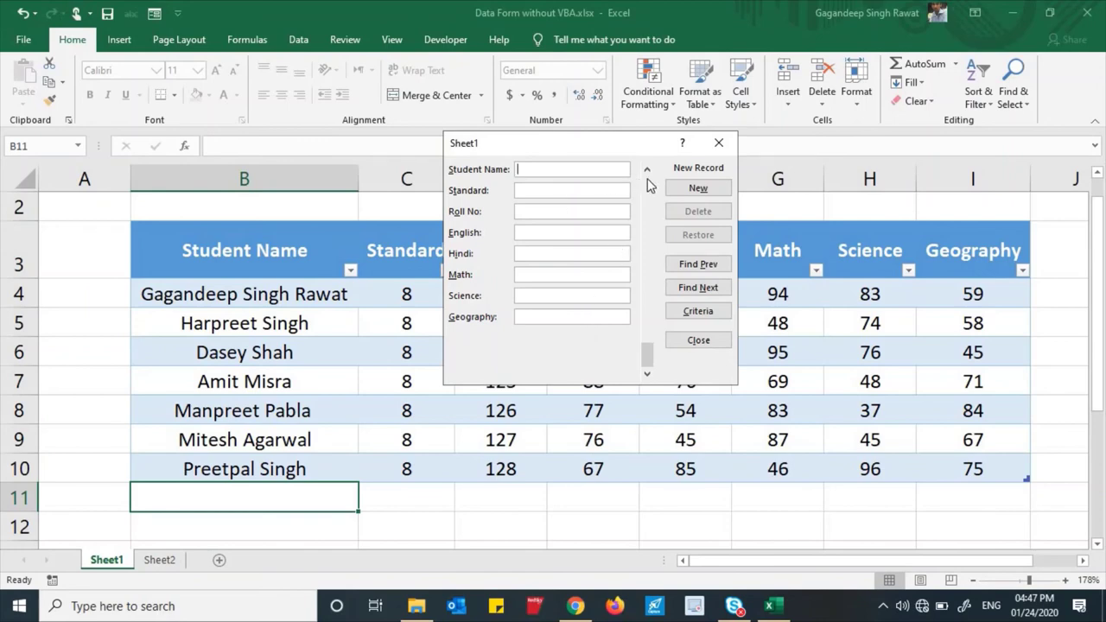
click(697, 312)
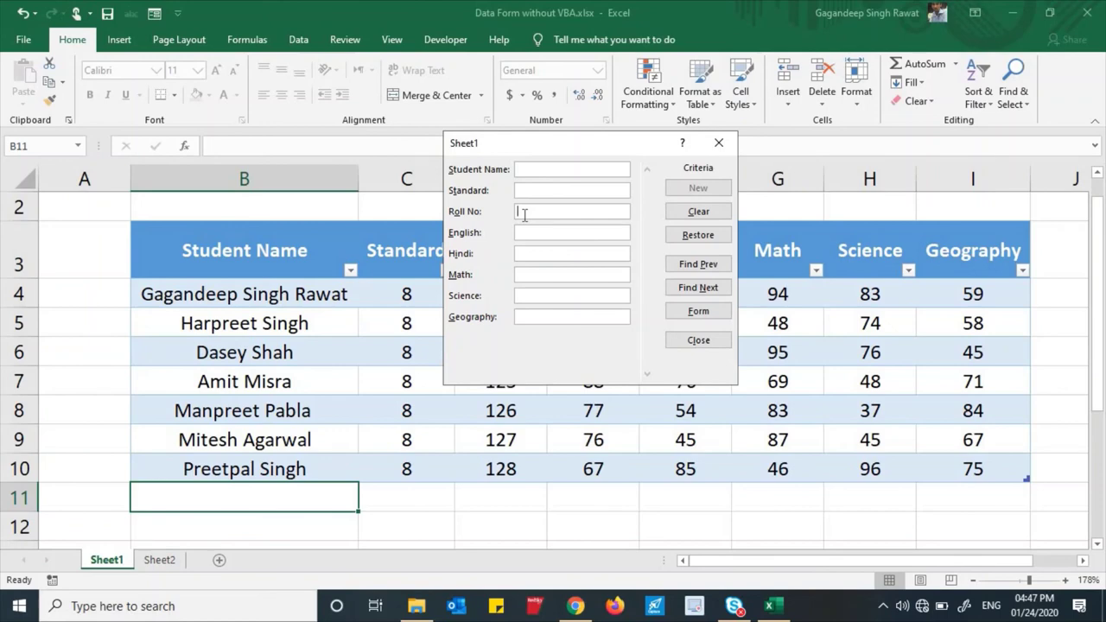
text(128)
click(690, 289)
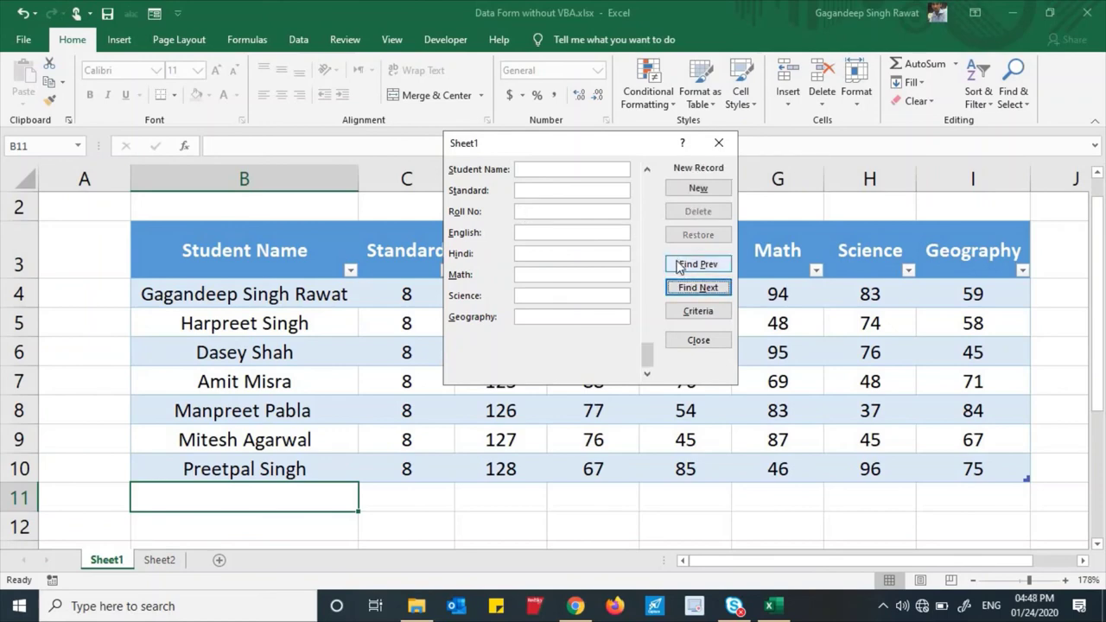
click(680, 266)
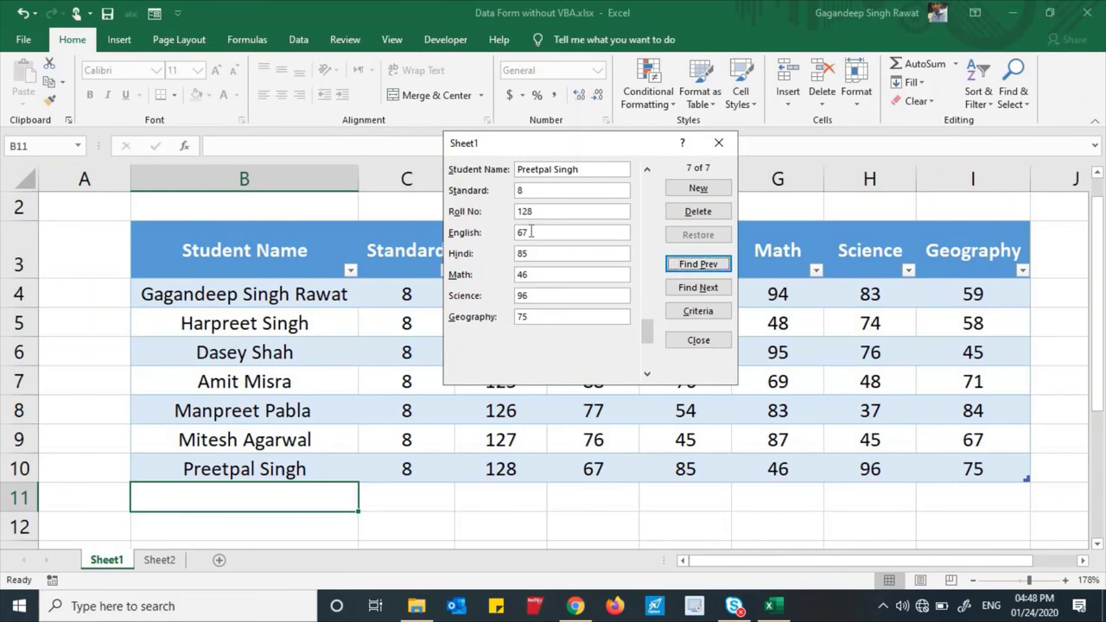
Change Roll No 128's Geography mark from 75 to 45 and close the form
click(525, 318)
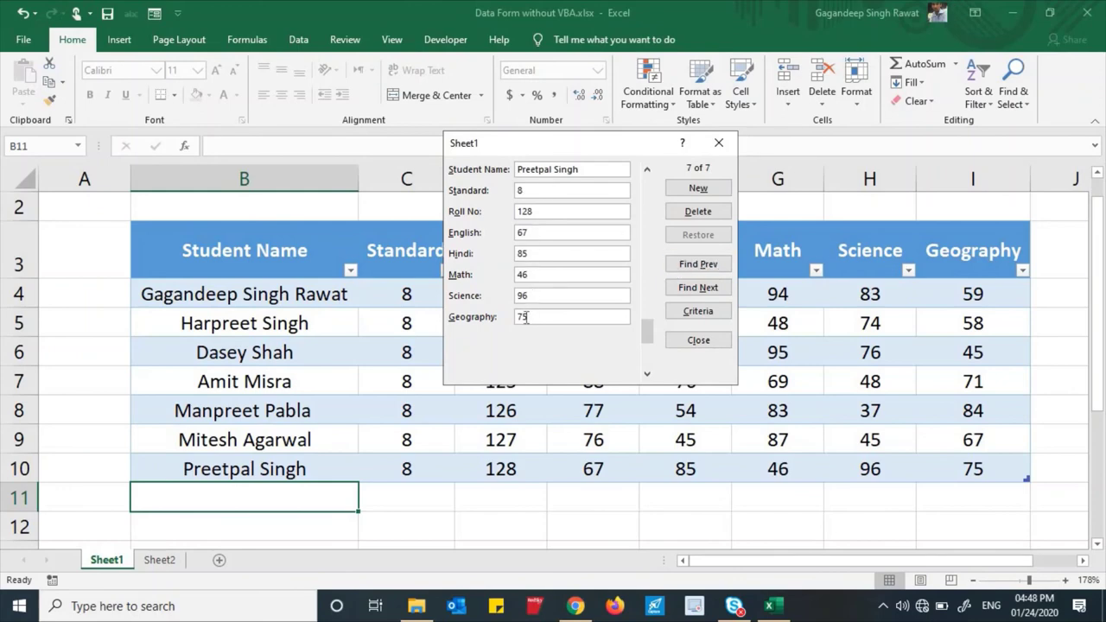
key(BackSpace)
text(4)
click(697, 341)
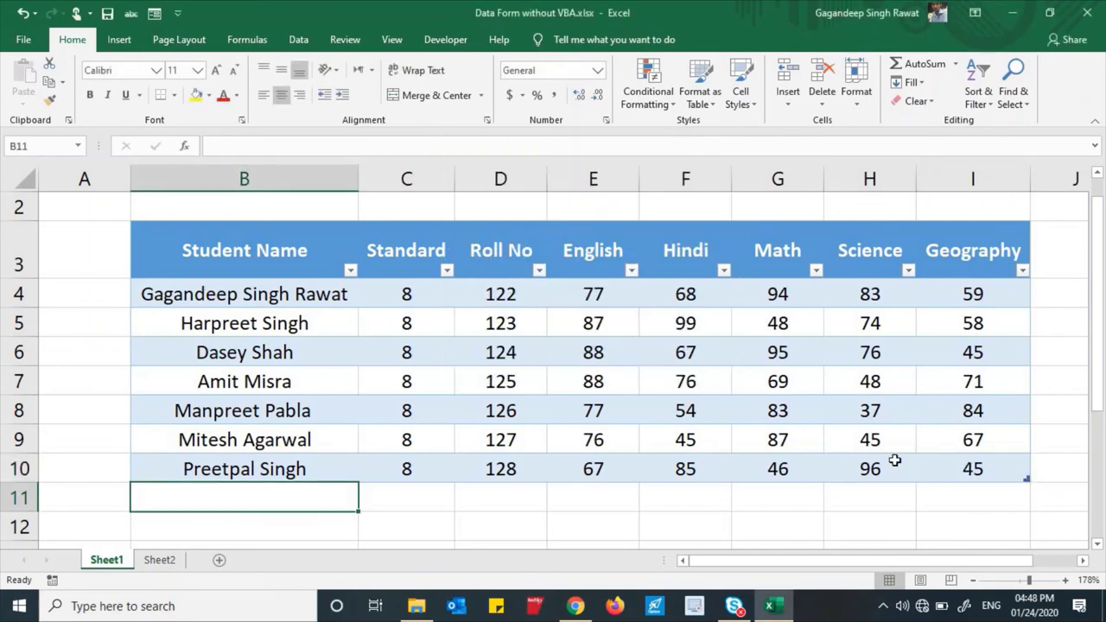
click(984, 471)
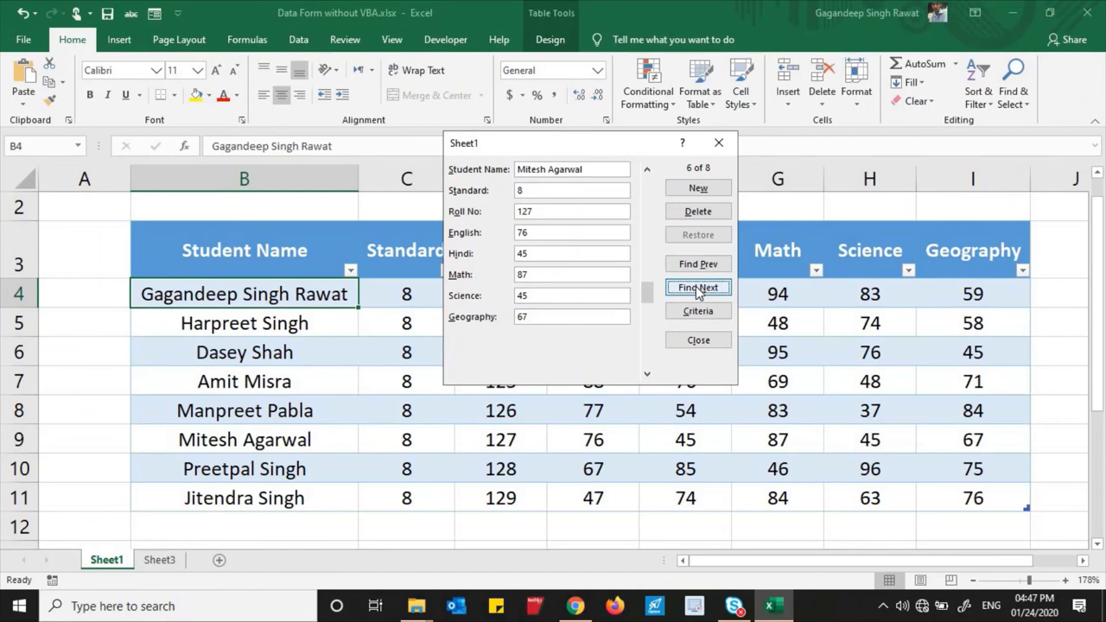
click(705, 340)
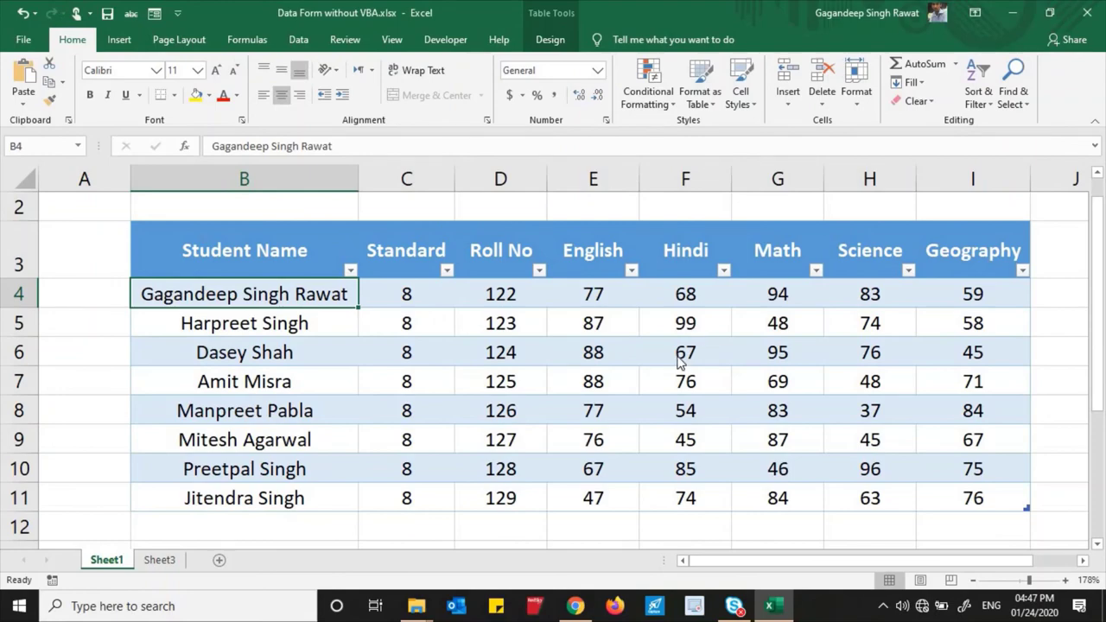